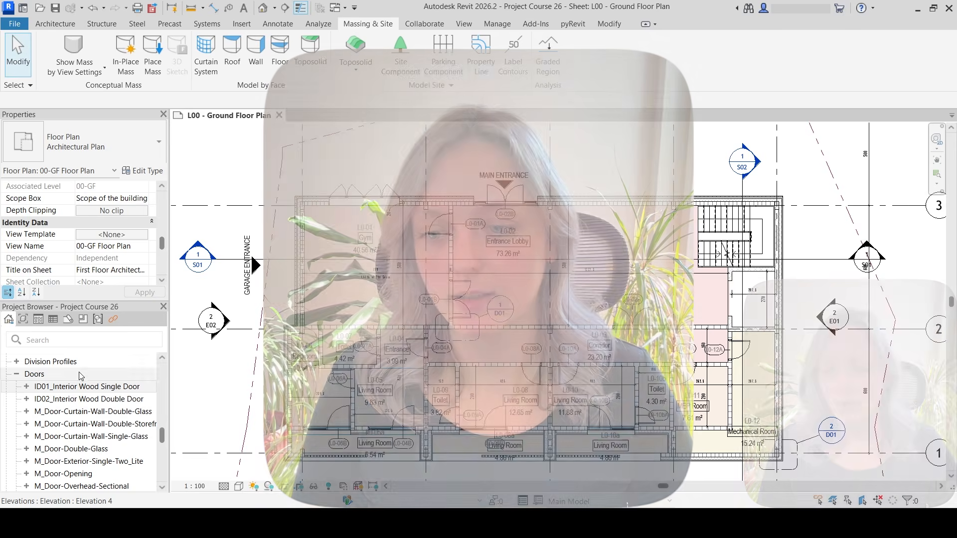
# Open the view's Visibility/Graphic Overrides and review its existing filters, then close the dialog.
pyautogui.scroll(5, 111, 253)
pyautogui.scroll(2, 110, 253)
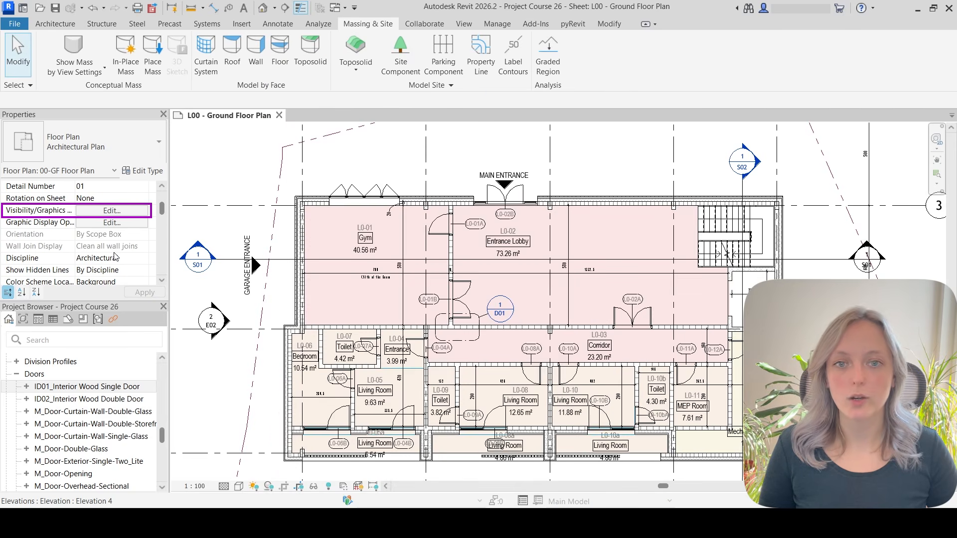
pyautogui.click(100, 212)
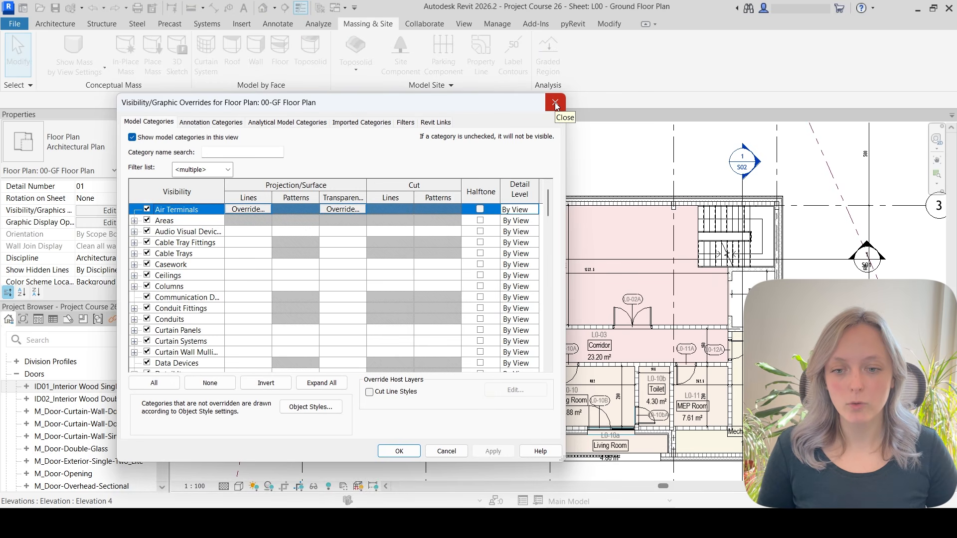
pyautogui.click(404, 123)
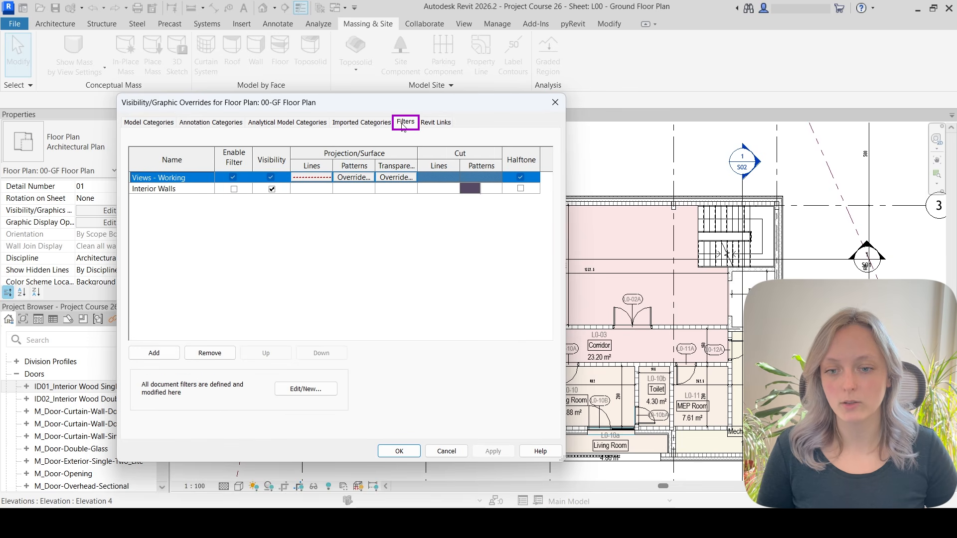
pyautogui.click(556, 105)
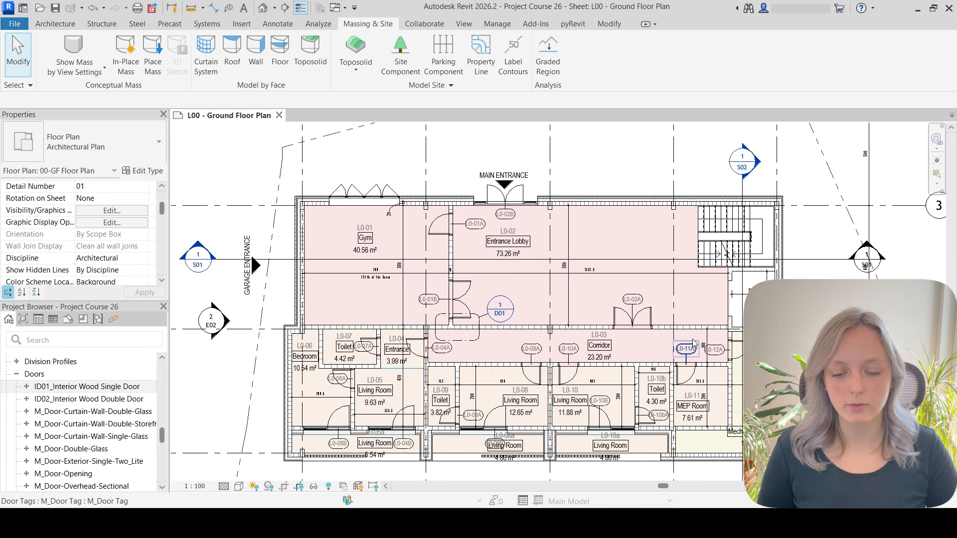
# Inspect the doors in the floor plan to compare their family types, then clear the selection.
pyautogui.scroll(1, 645, 345)
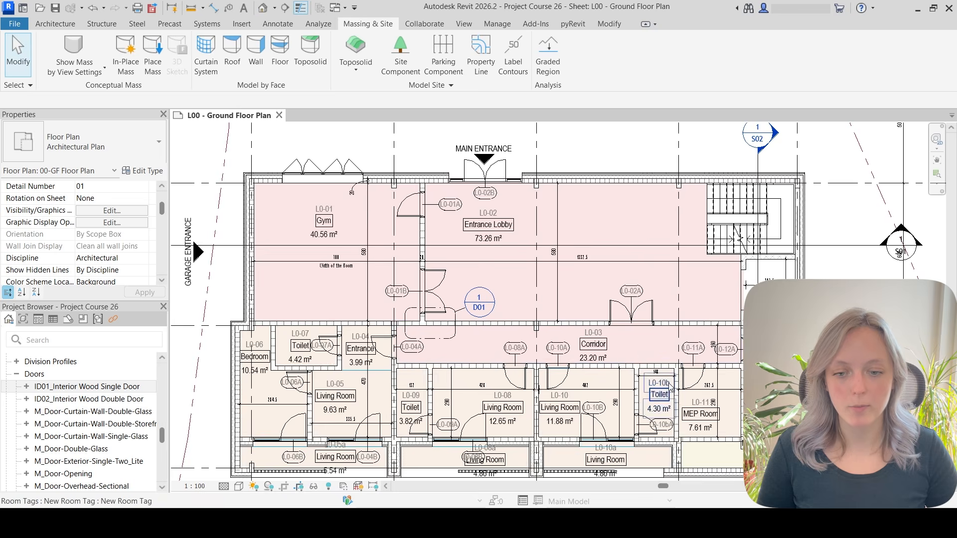
pyautogui.moveTo(666, 378); pyautogui.dragTo(655, 370, button='middle')
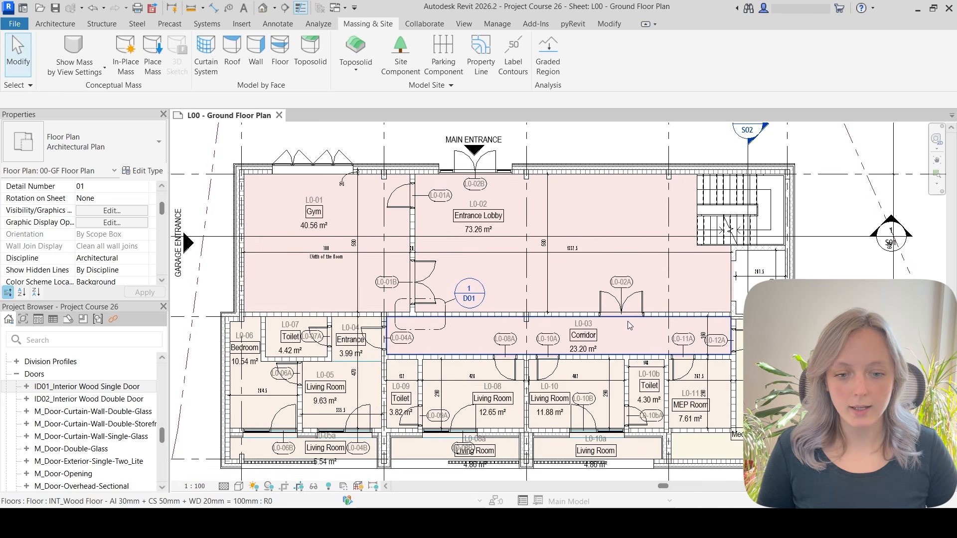
pyautogui.click(622, 307)
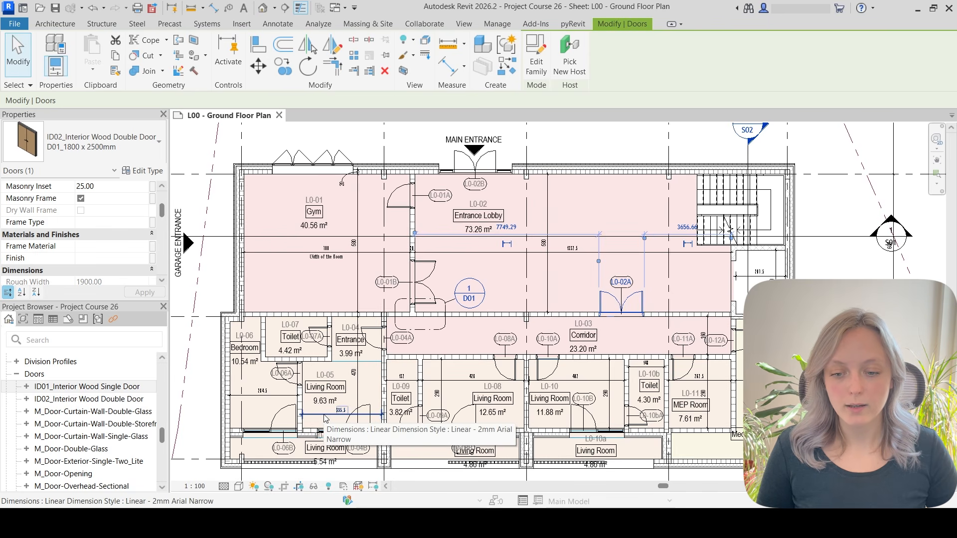
pyautogui.click(428, 285)
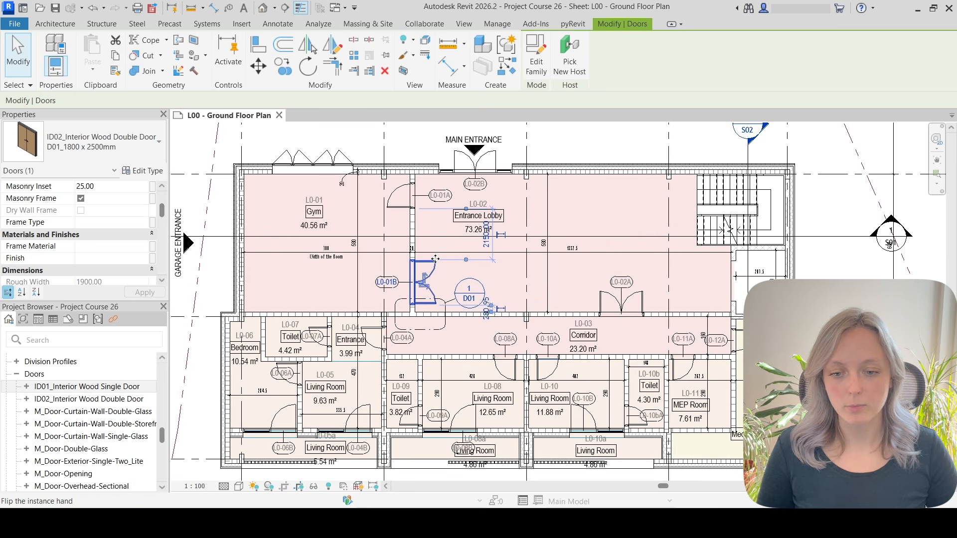
pyautogui.click(482, 166)
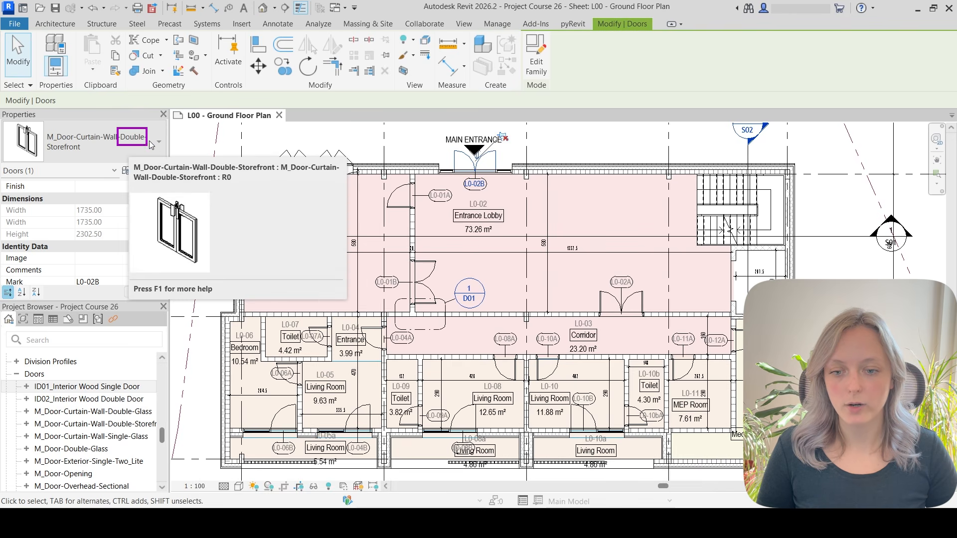
pyautogui.click(432, 283)
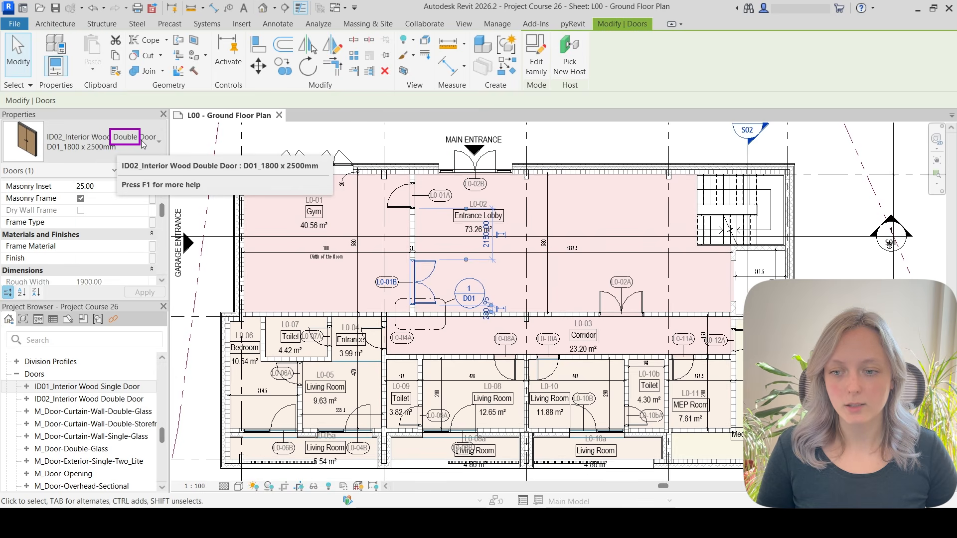
pyautogui.press('Escape')
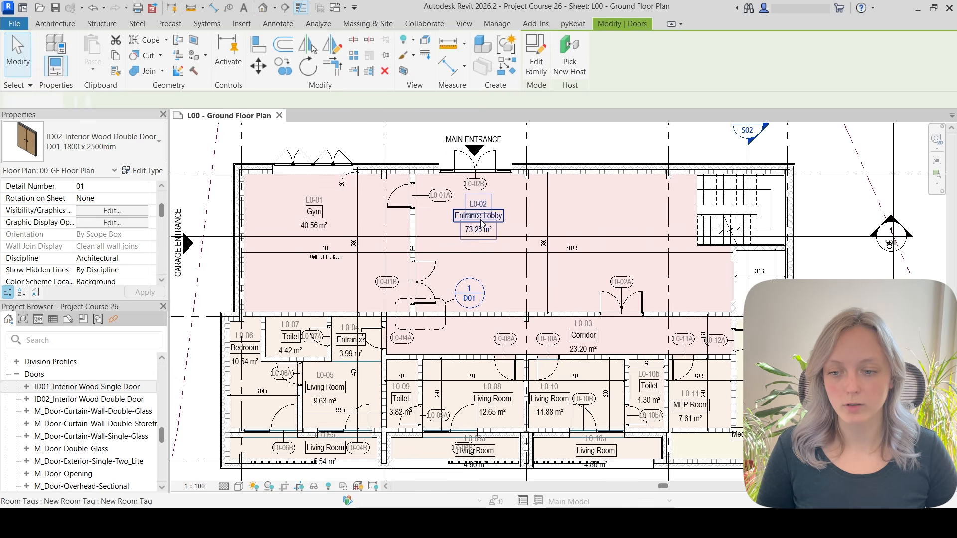
# Create a new rule-based view filter named Double Leaf Door from the view's filter settings.
pyautogui.click(112, 211)
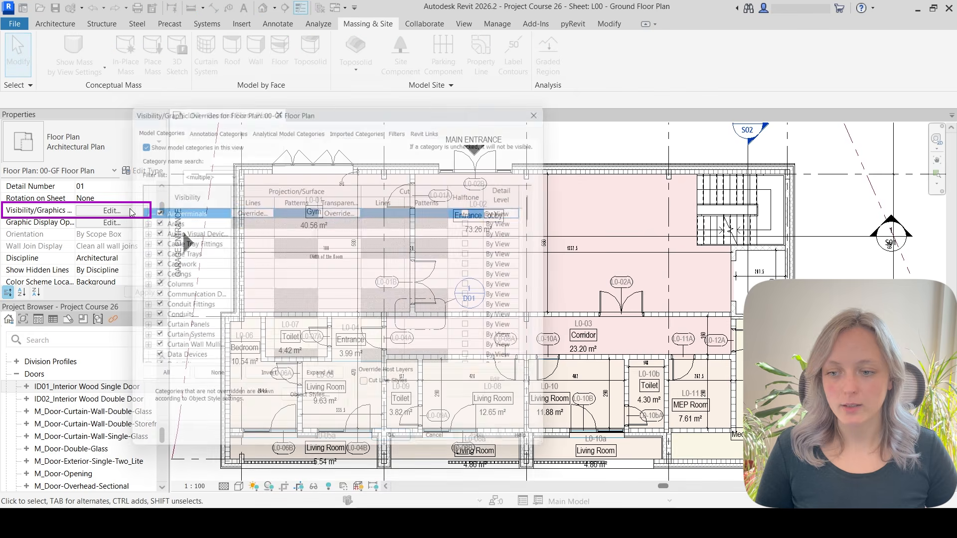
pyautogui.click(405, 122)
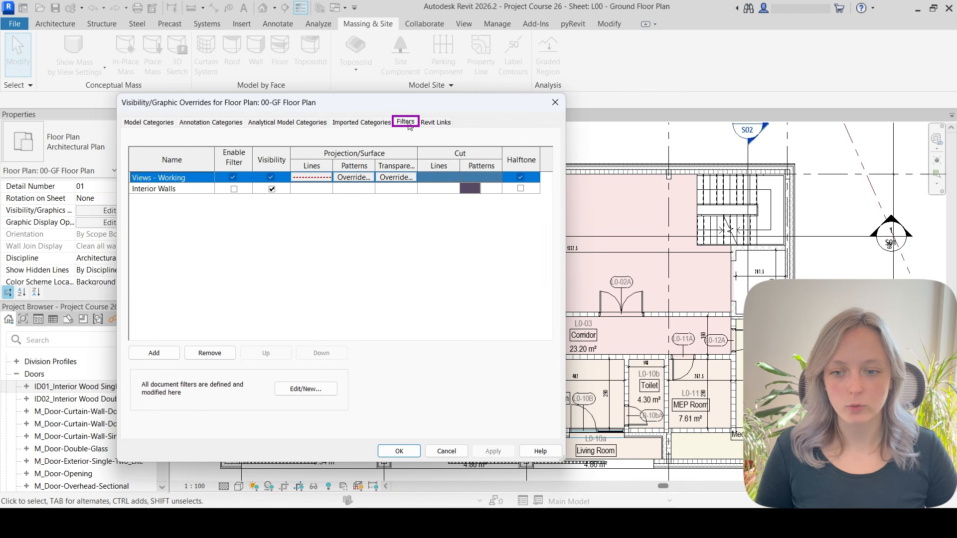
pyautogui.click(154, 353)
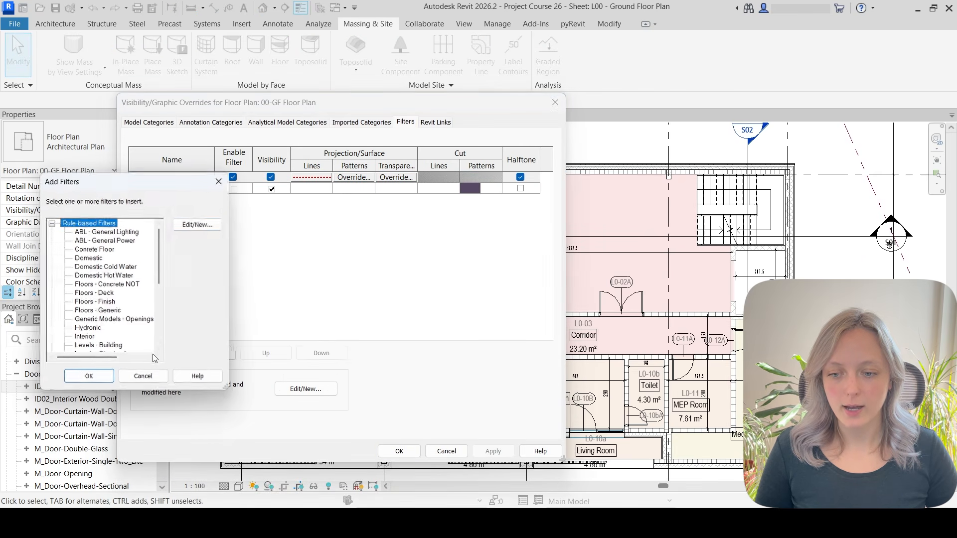
pyautogui.click(202, 223)
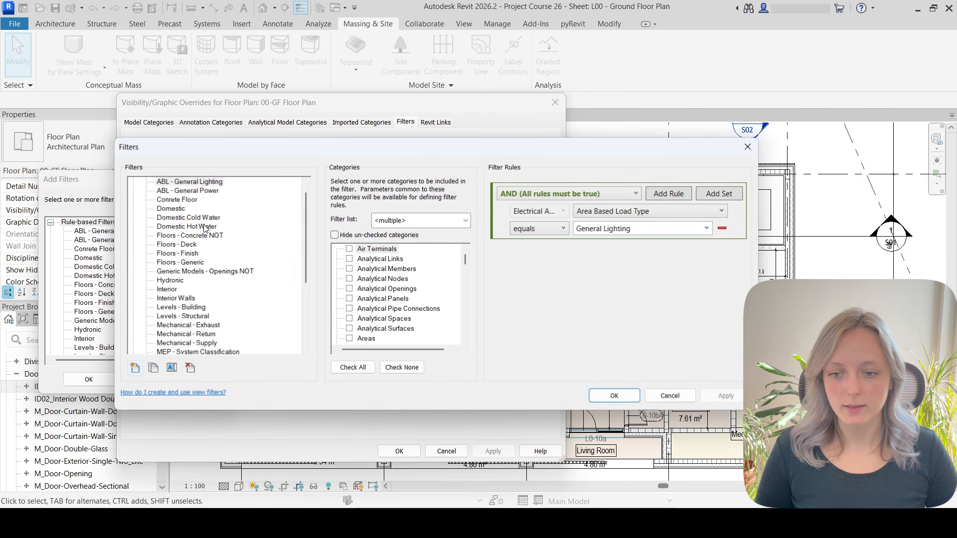
pyautogui.click(134, 369)
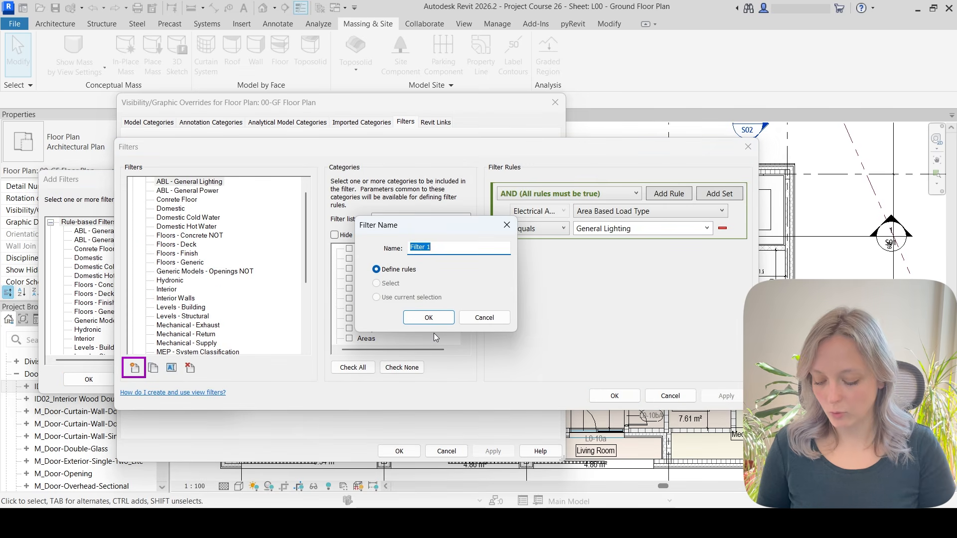
pyautogui.write('Double Lea')
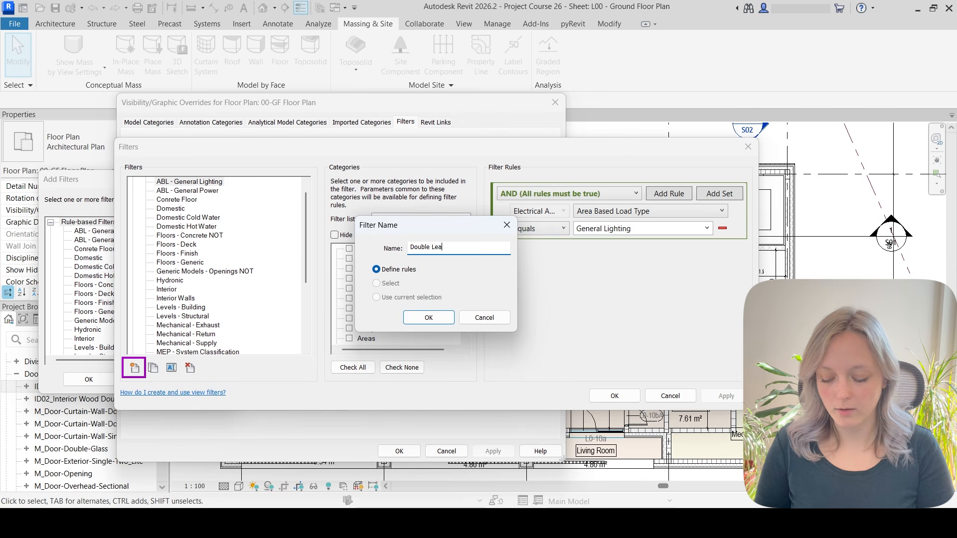
pyautogui.write('f Door')
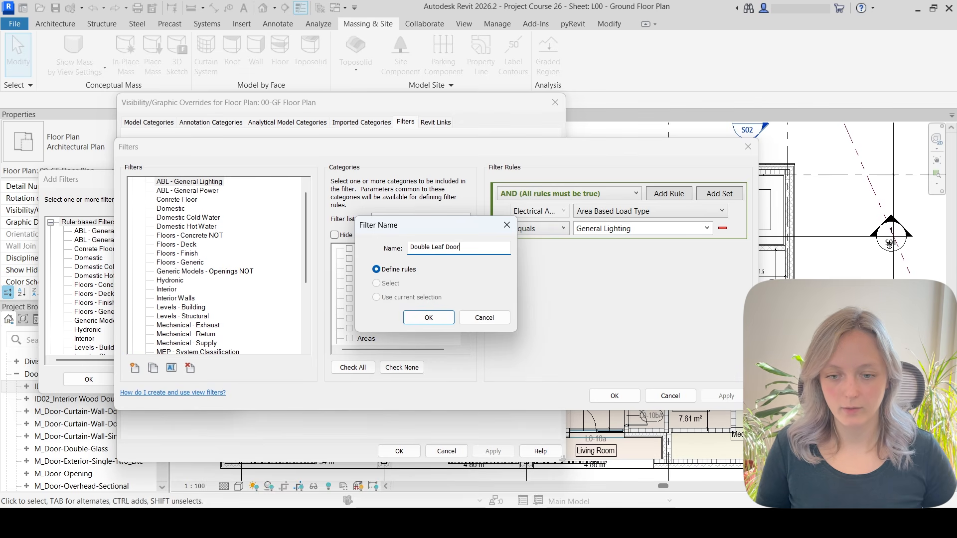
pyautogui.click(409, 319)
# Set the Double Leaf Door filter's category to Doors.
pyautogui.click(395, 273)
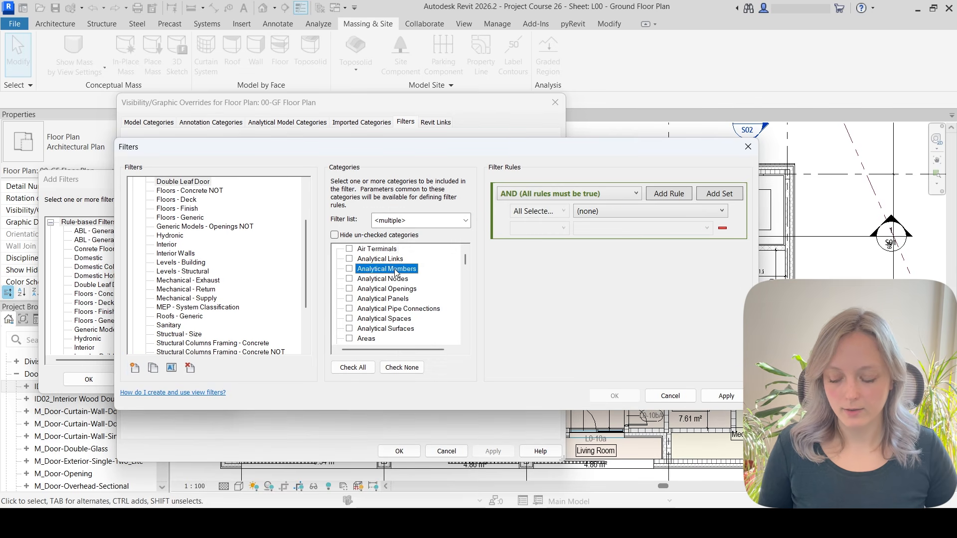
pyautogui.press('d')
pyautogui.scroll(-1, 390, 286)
pyautogui.click(361, 320)
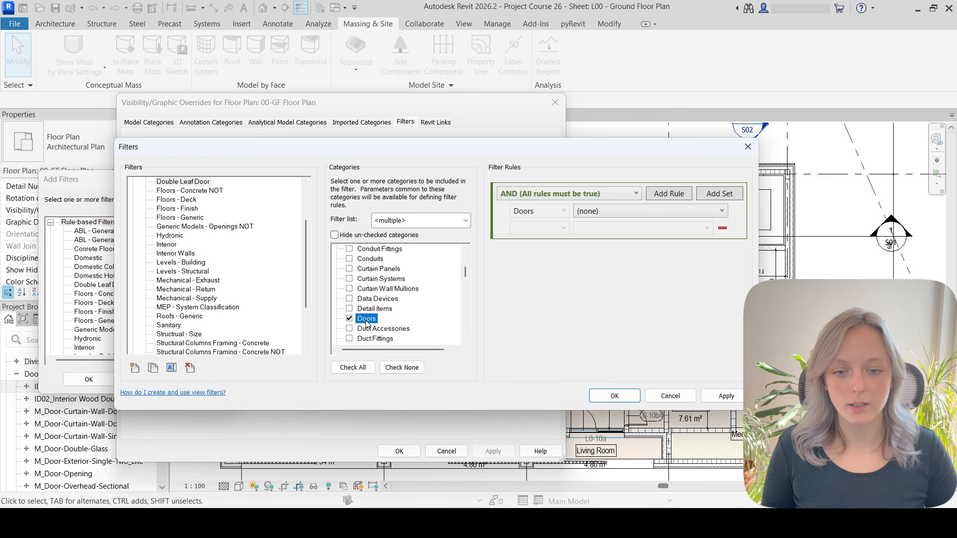
# Define the filter rule Family Name contains Double and confirm the filter.
pyautogui.click(669, 210)
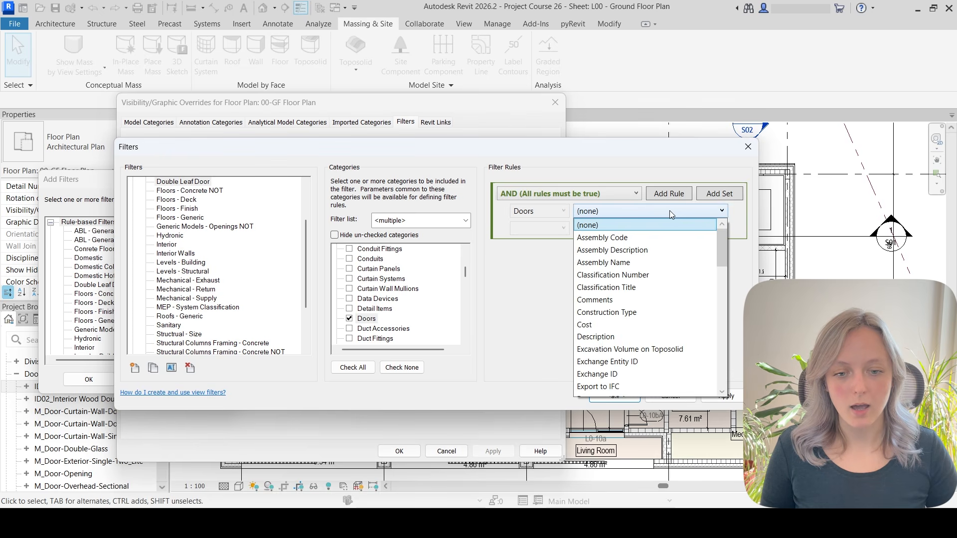
pyautogui.scroll(-2, 644, 353)
pyautogui.click(642, 362)
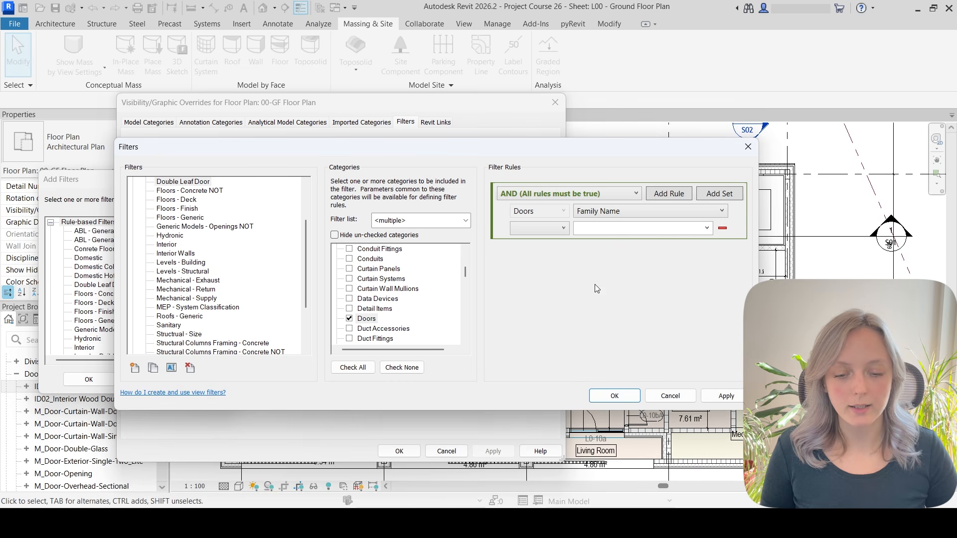
pyautogui.click(549, 238)
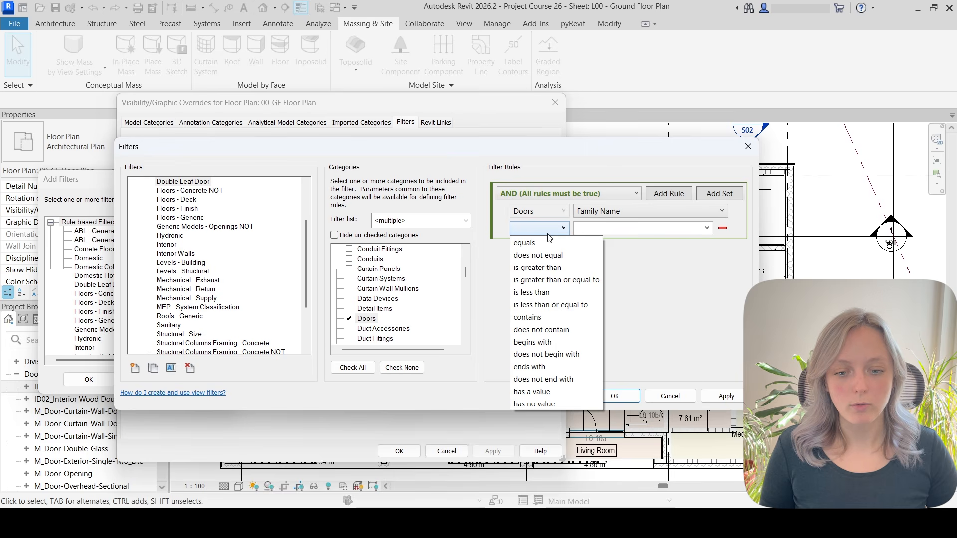
pyautogui.click(587, 312)
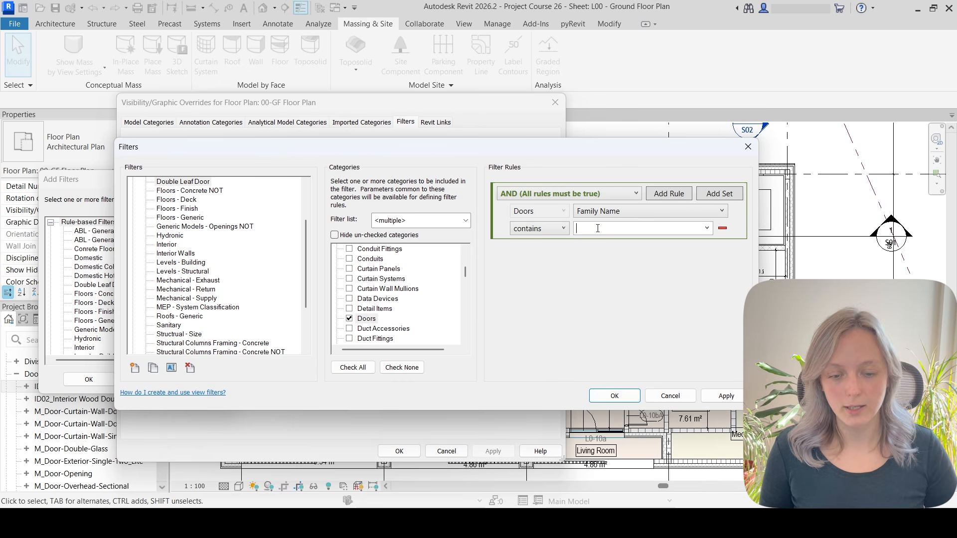
pyautogui.click(597, 228)
pyautogui.write('Double')
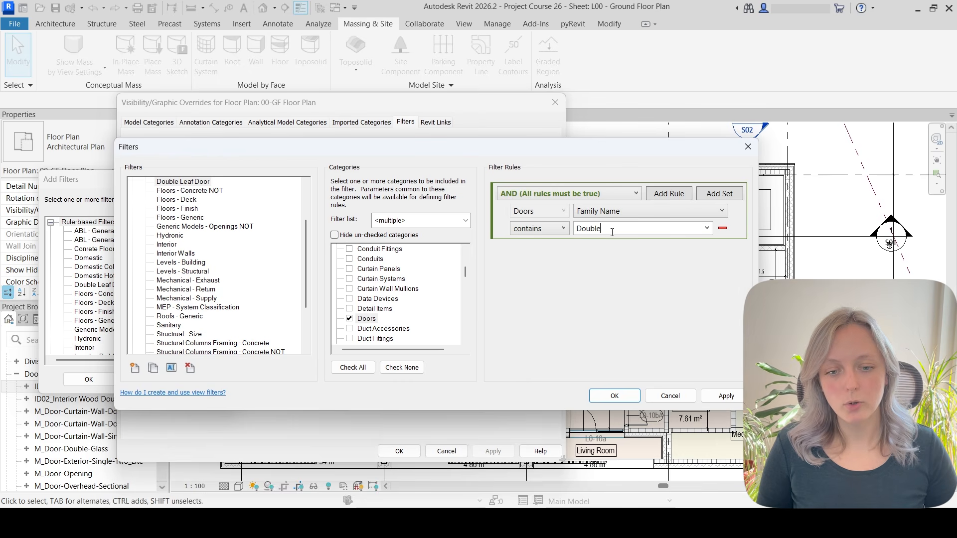
pyautogui.moveTo(613, 230); pyautogui.dragTo(566, 230)
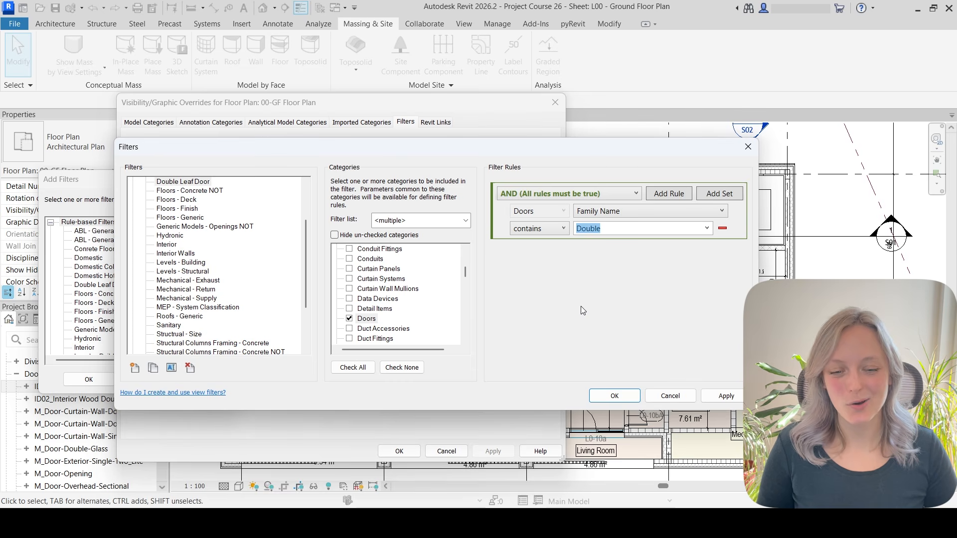
pyautogui.click(626, 399)
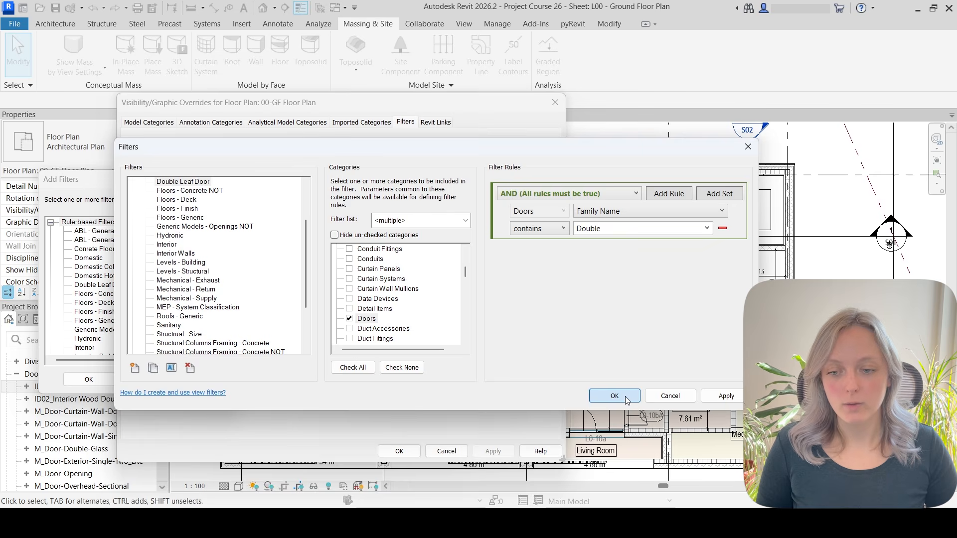
# Add the Double Leaf Door filter to the view, turn off its visibility, and apply.
pyautogui.click(103, 285)
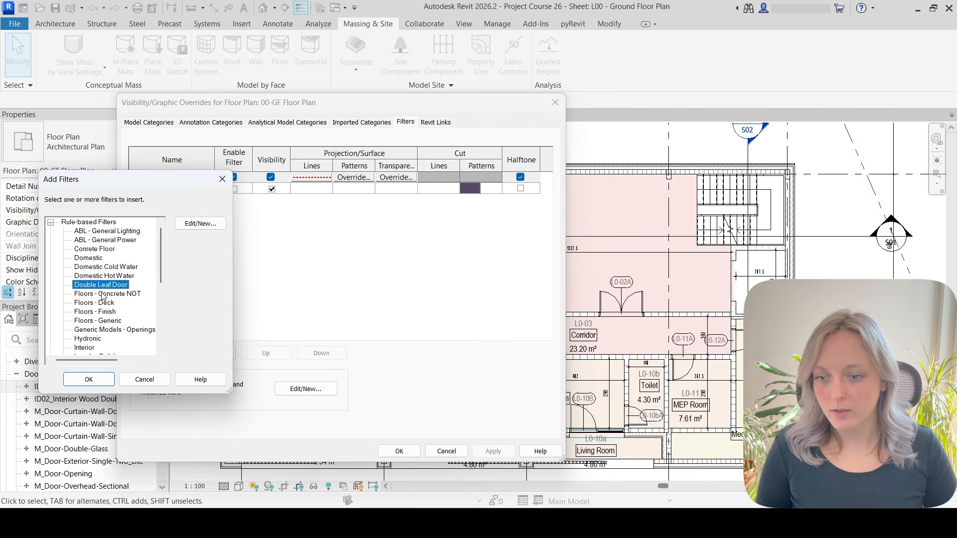
pyautogui.click(89, 380)
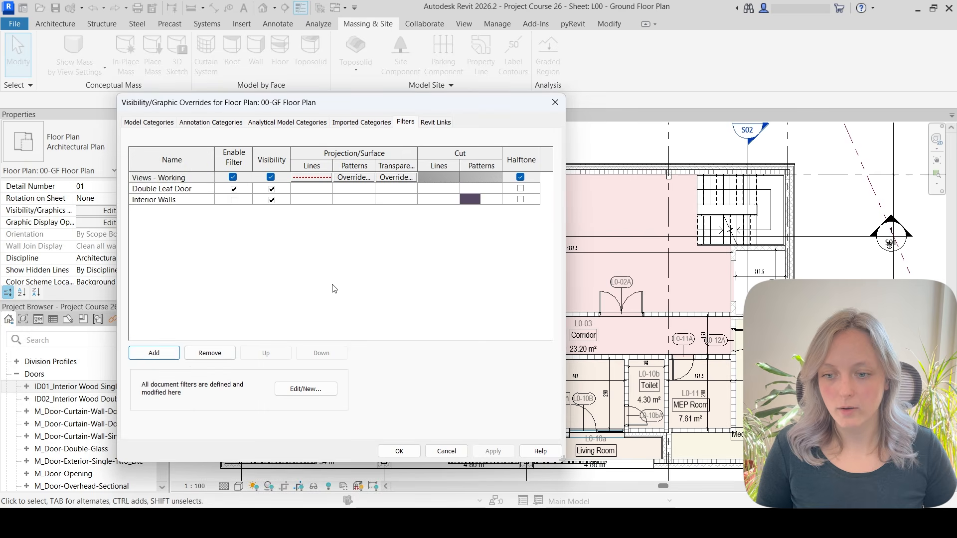
pyautogui.click(164, 189)
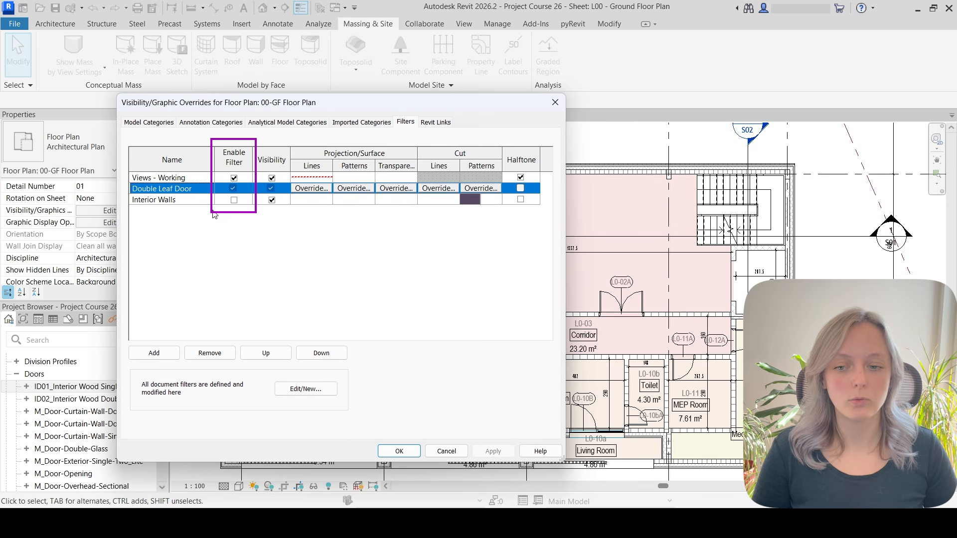
pyautogui.click(233, 189)
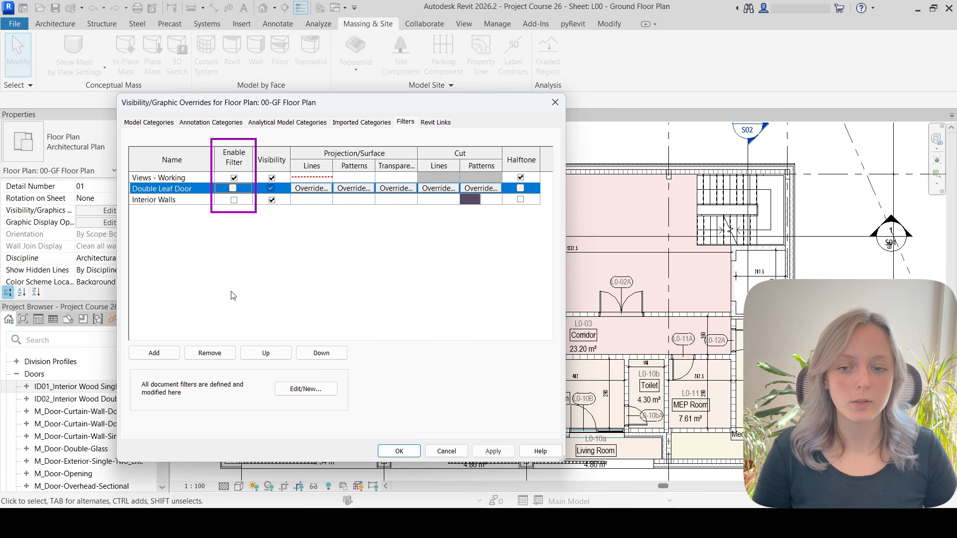
pyautogui.click(232, 189)
pyautogui.click(271, 189)
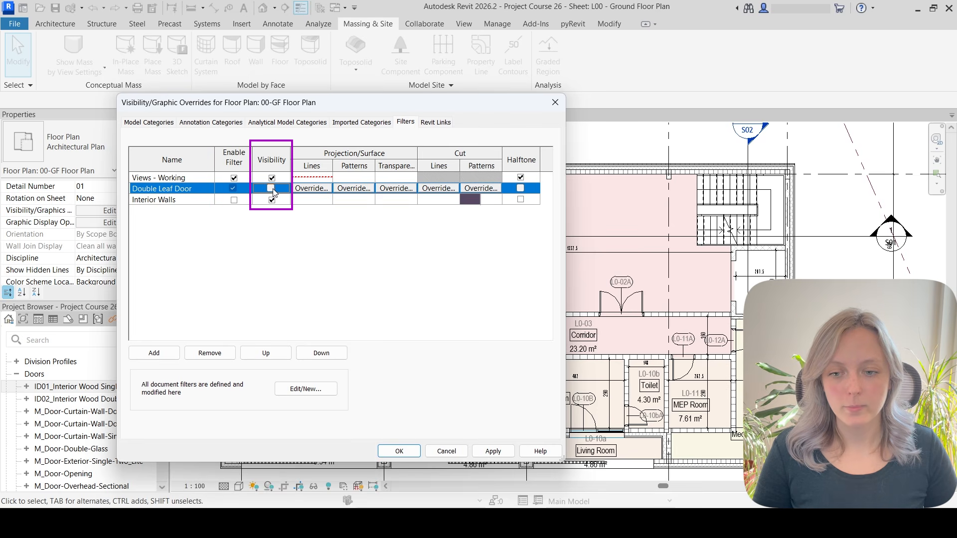
pyautogui.click(402, 449)
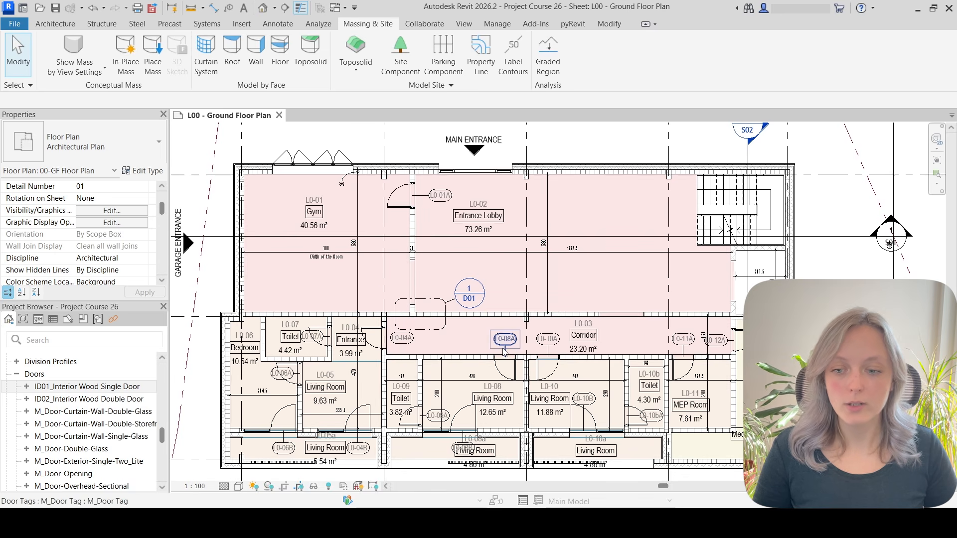
# Turn the Double Leaf Door filter's visibility back on in the view's filter settings.
pyautogui.click(108, 211)
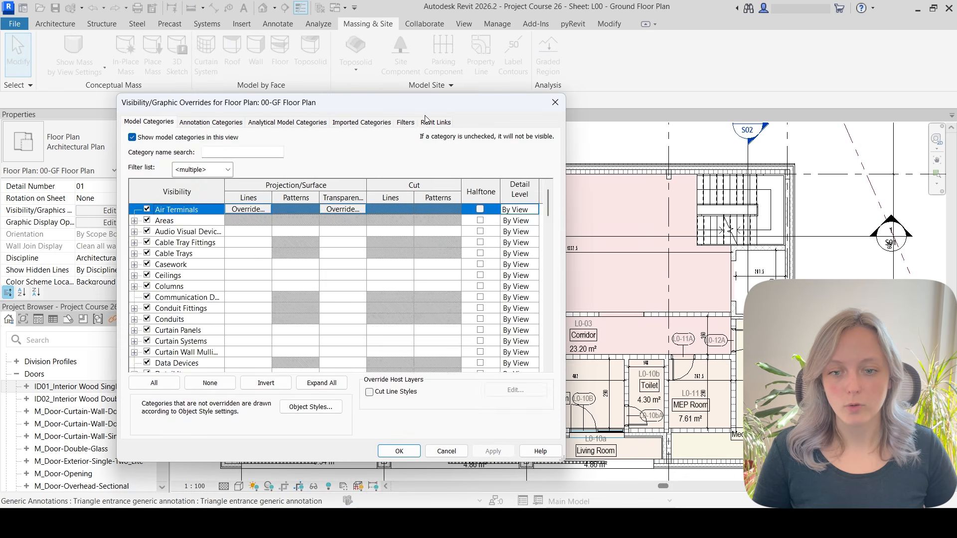
pyautogui.click(406, 122)
pyautogui.click(270, 189)
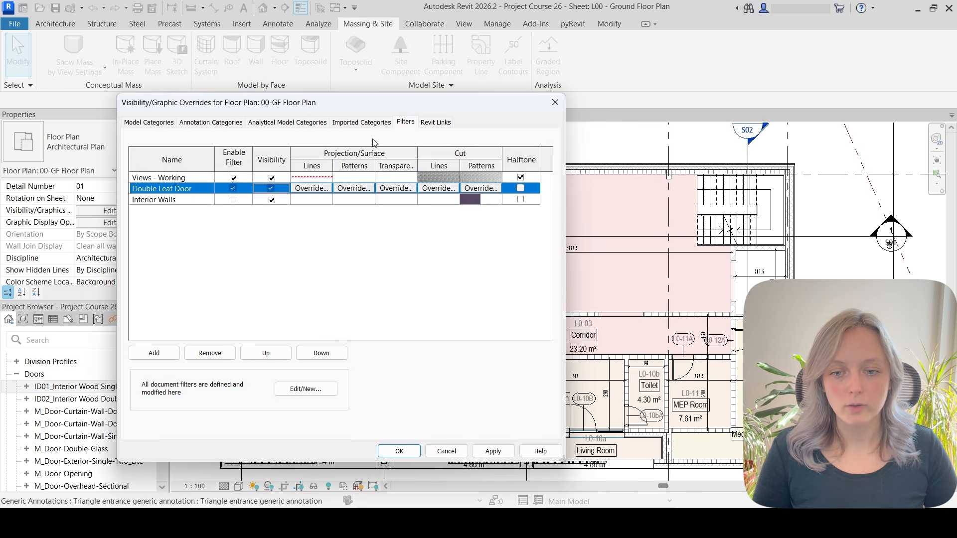
# Override the Double Leaf Door filter's cut lines with colour RGB 255-128-064 and weight 3, and confirm.
pyautogui.click(444, 193)
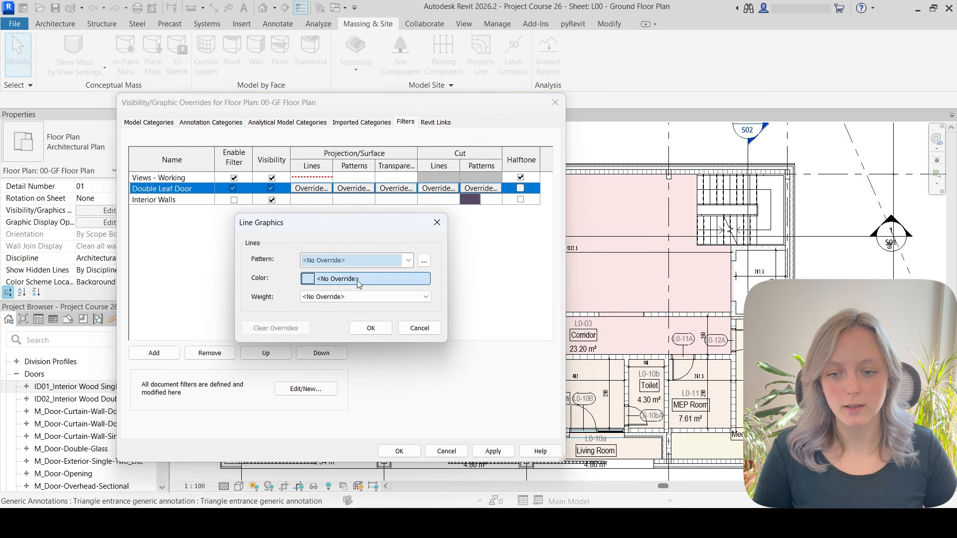
pyautogui.click(359, 279)
pyautogui.click(234, 221)
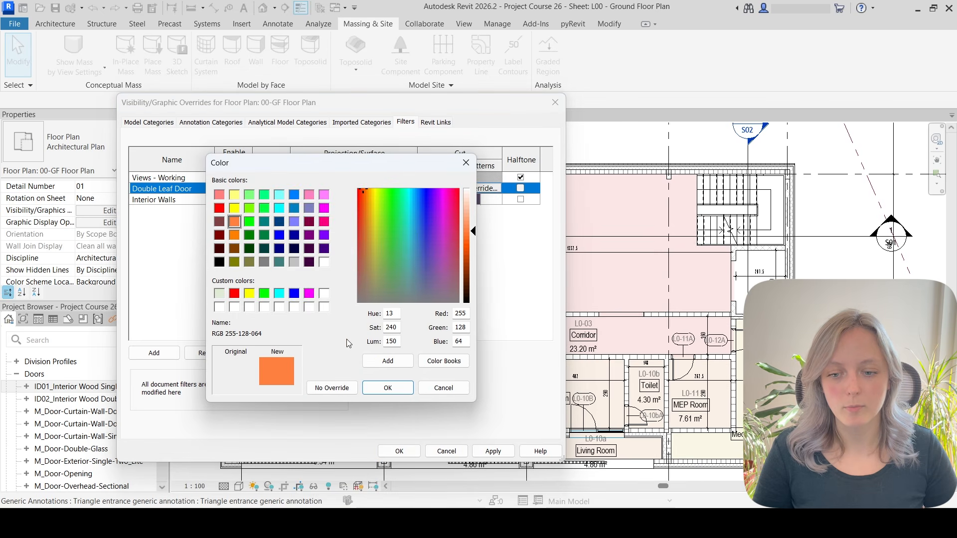
pyautogui.click(388, 388)
pyautogui.click(354, 298)
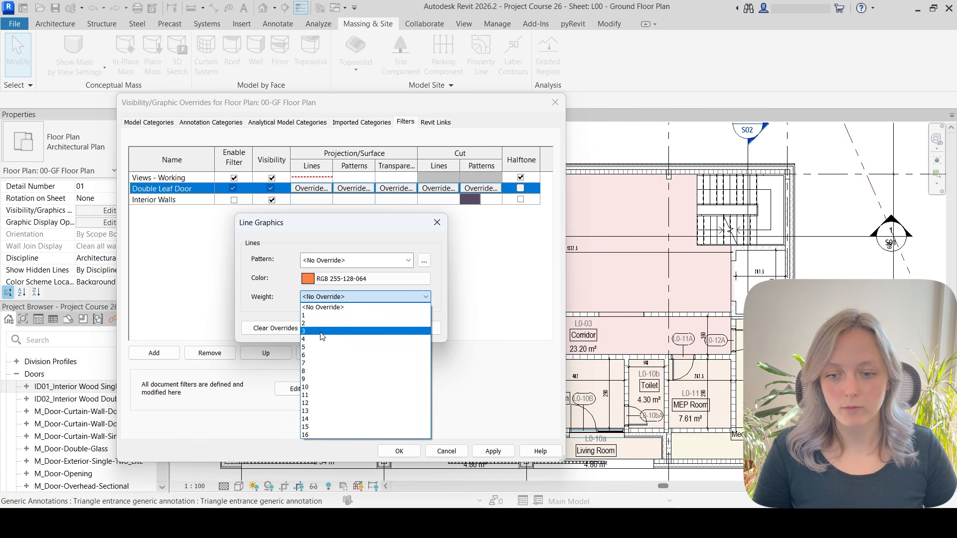
pyautogui.click(323, 332)
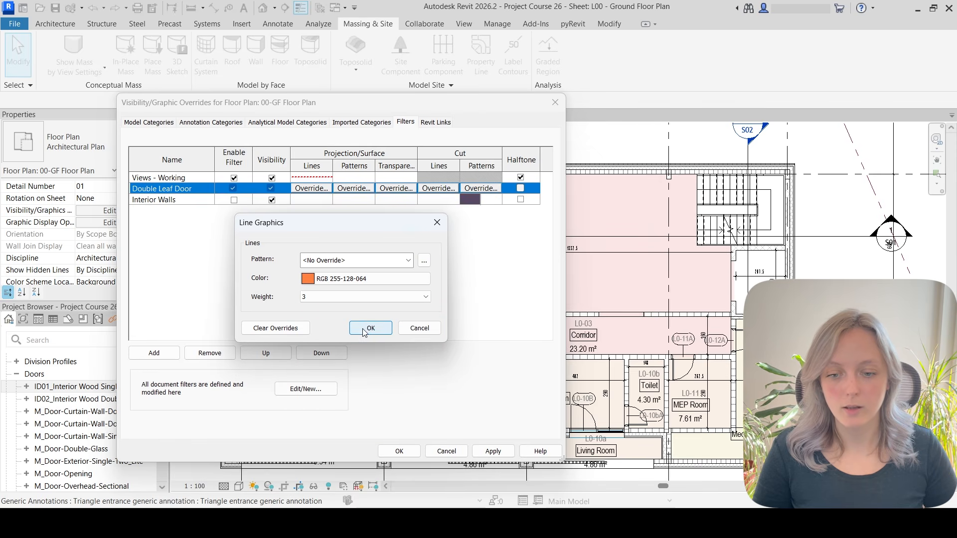
pyautogui.click(366, 332)
pyautogui.click(399, 451)
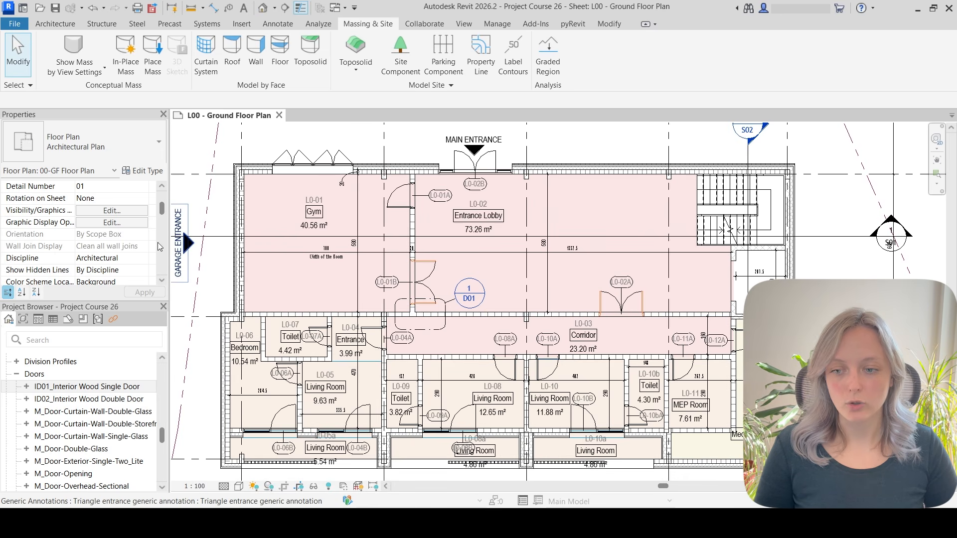
# Override the Double Leaf Door filter's projection lines with colour RGB 255-128-064 and weight 3, and confirm.
pyautogui.click(112, 210)
pyautogui.click(405, 122)
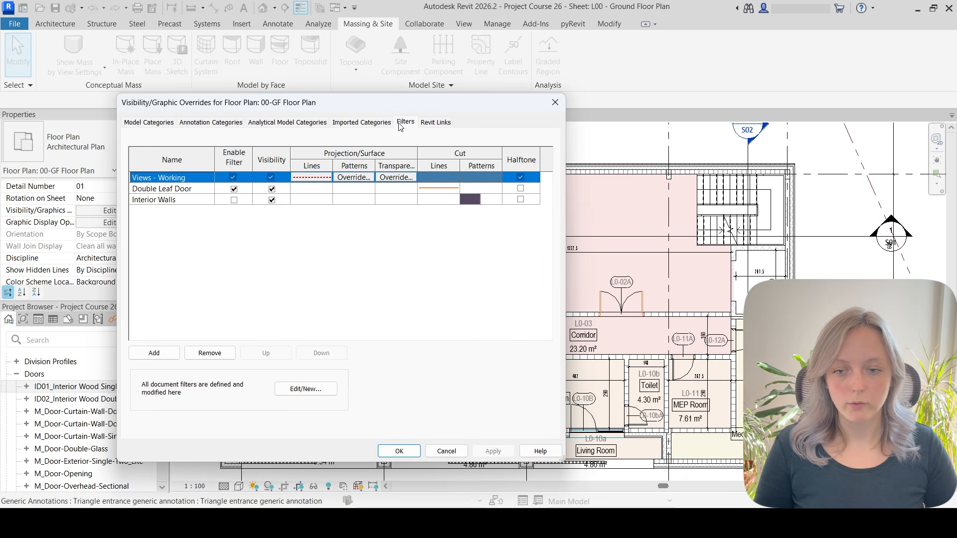
pyautogui.click(318, 189)
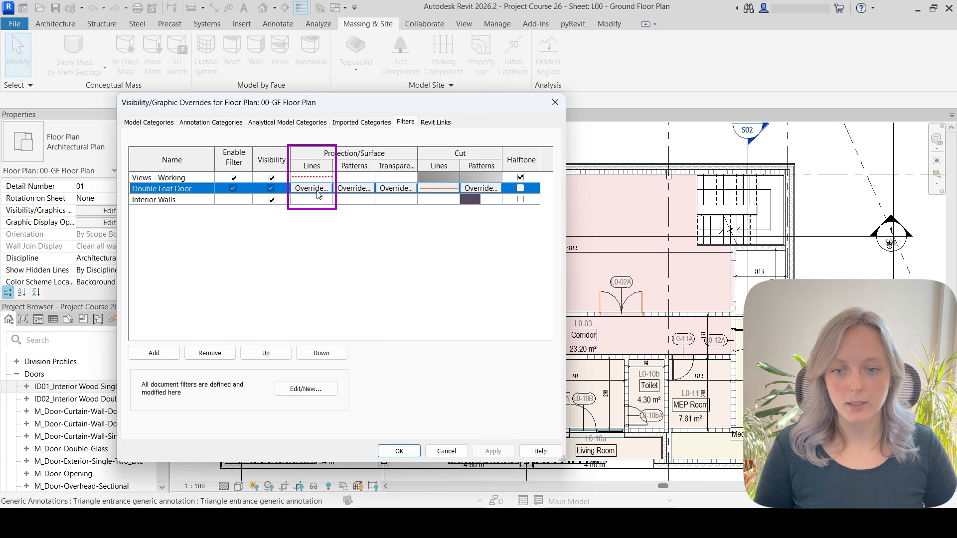
pyautogui.click(324, 194)
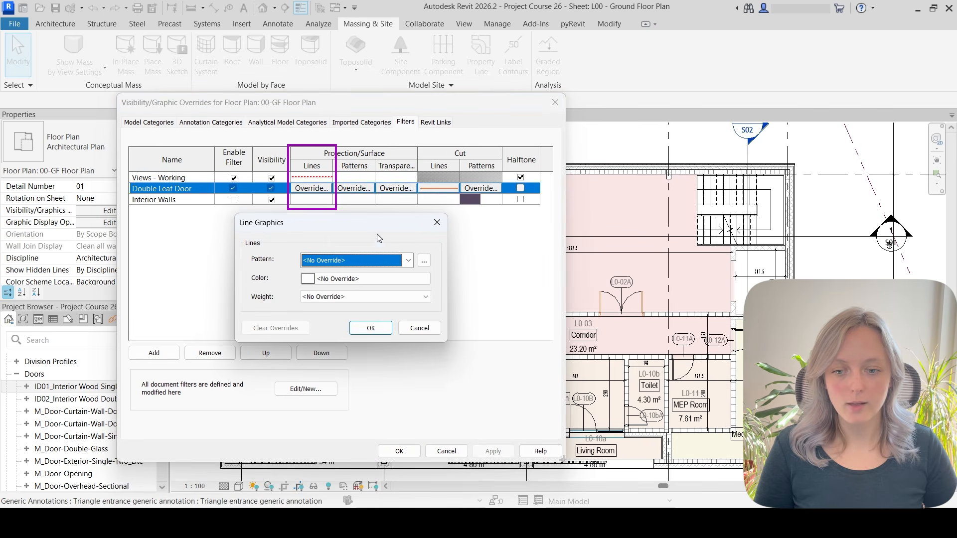
pyautogui.click(357, 280)
pyautogui.click(234, 222)
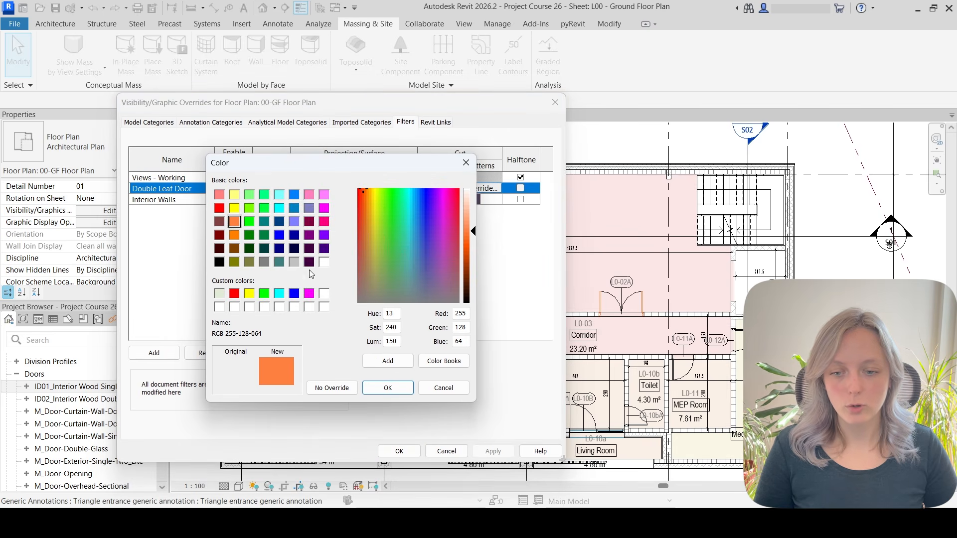
pyautogui.click(387, 387)
pyautogui.click(399, 296)
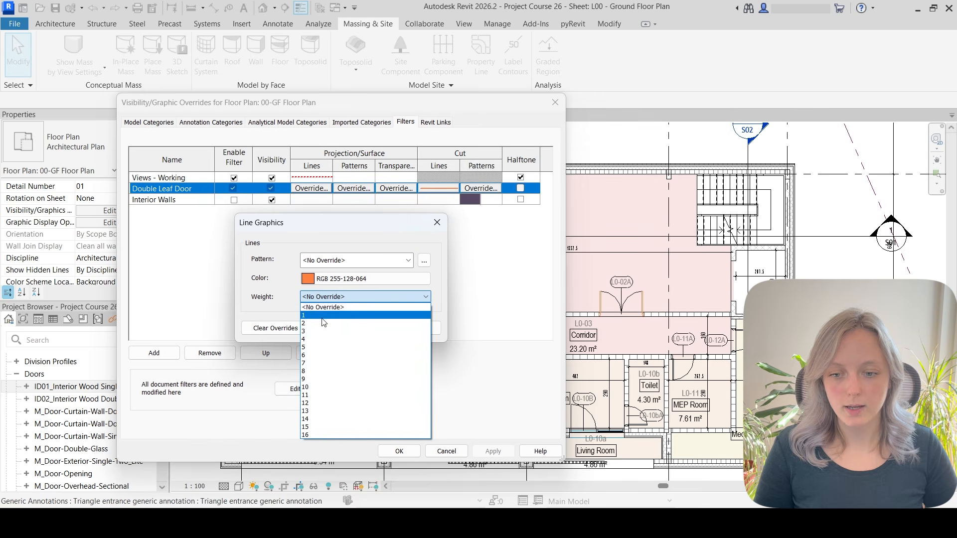
pyautogui.click(349, 330)
pyautogui.click(371, 329)
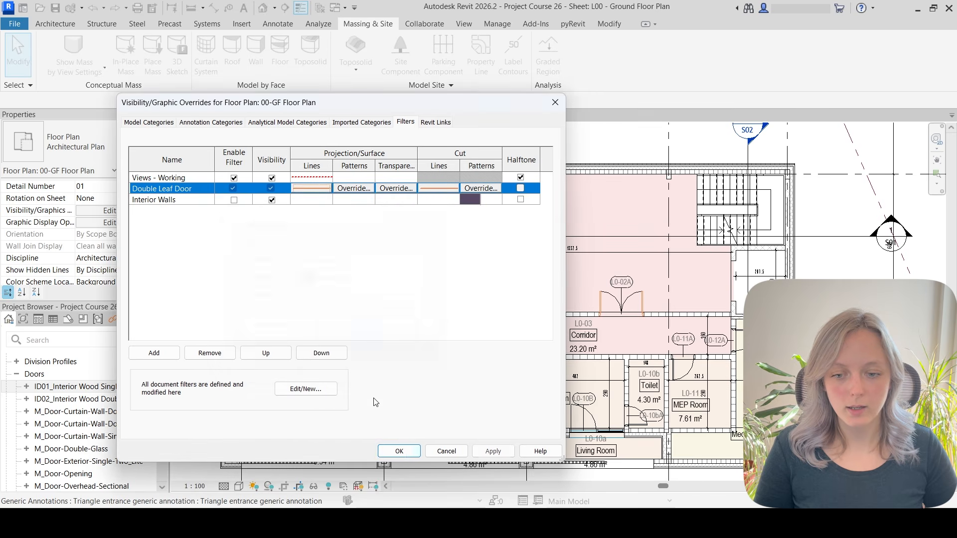
pyautogui.click(400, 451)
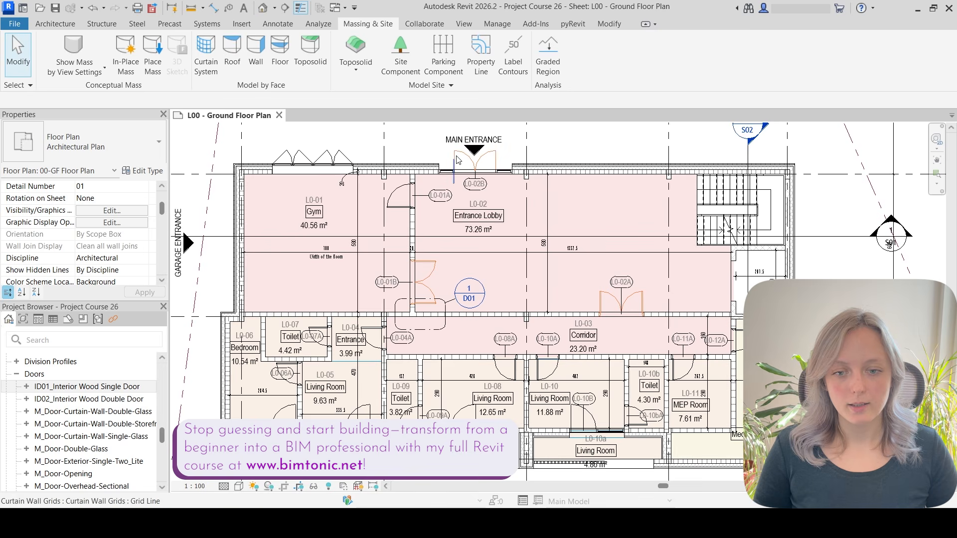
# Select the double doors in the plan to check which ones the filter highlights.
pyautogui.click(480, 165)
pyautogui.click(430, 279)
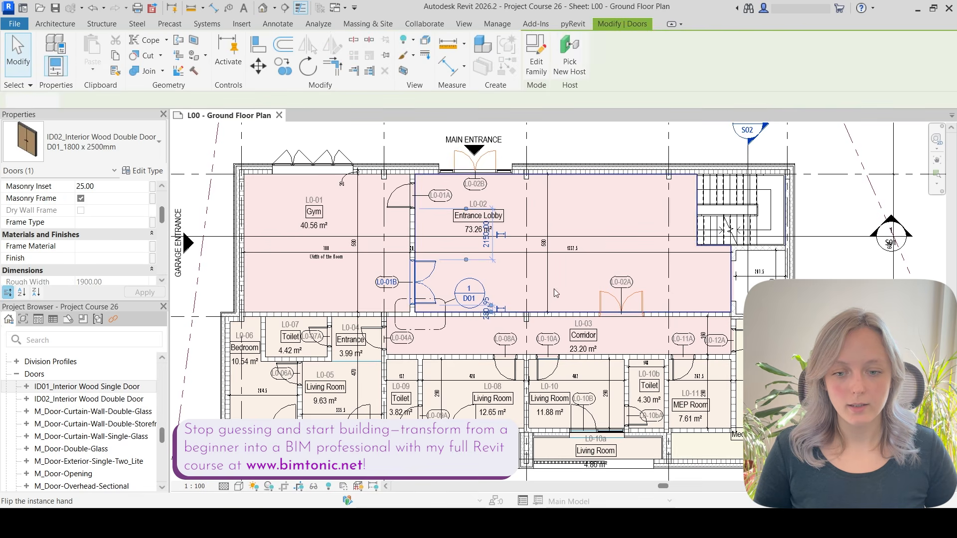
pyautogui.keyDown('ctrl'); pyautogui.click(613, 298); pyautogui.keyUp('ctrl')
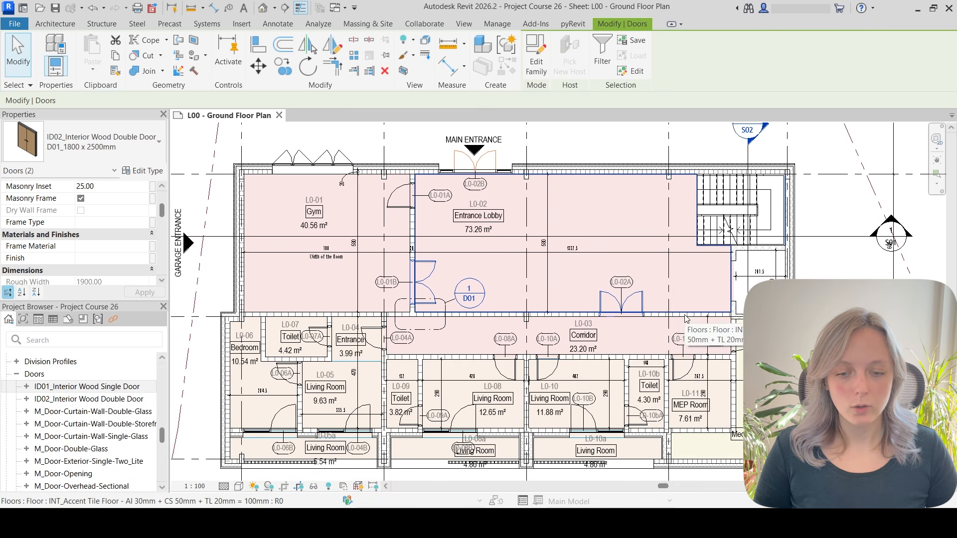
pyautogui.press('Escape')
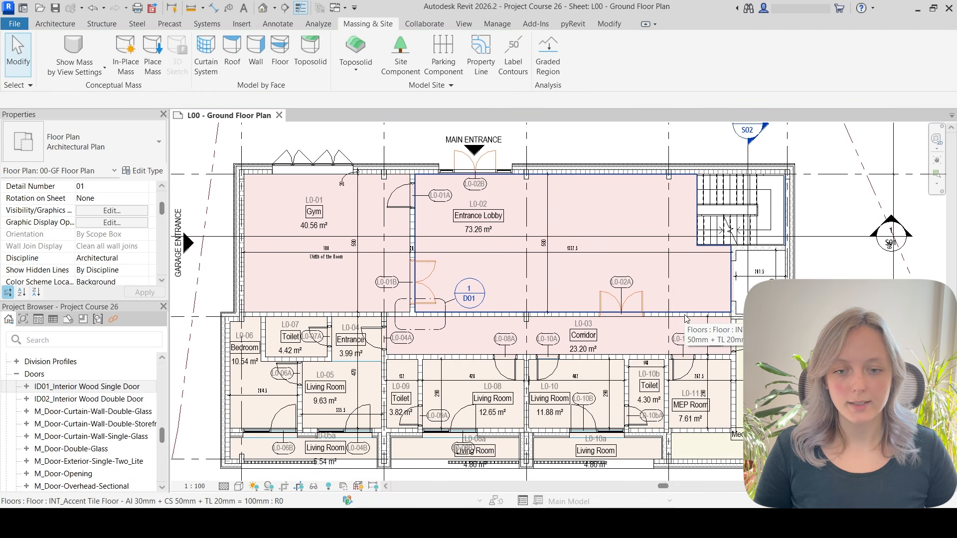
# Add a second rule to the Double Leaf Door filter using the Function parameter.
pyautogui.scroll(-1, 112, 262)
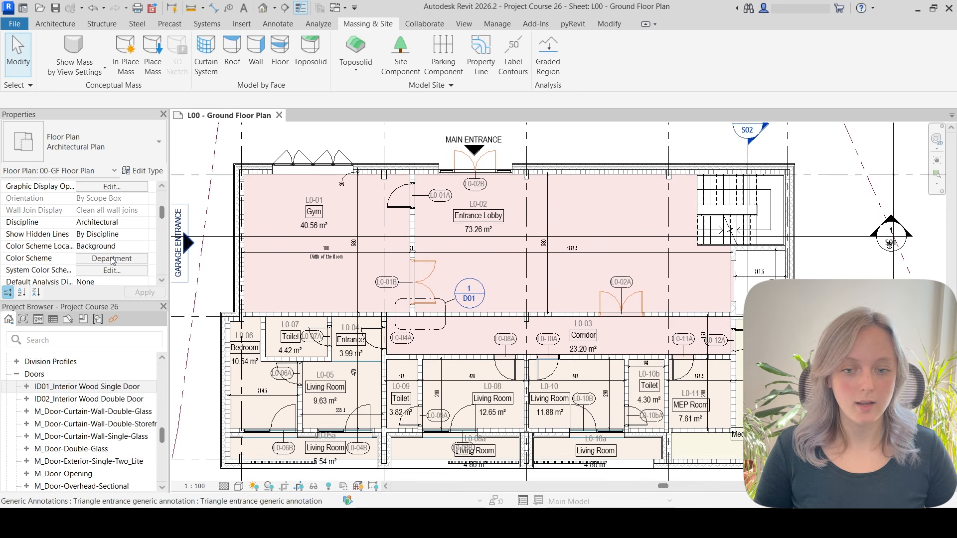
pyautogui.scroll(-3, 112, 261)
pyautogui.scroll(4, 97, 229)
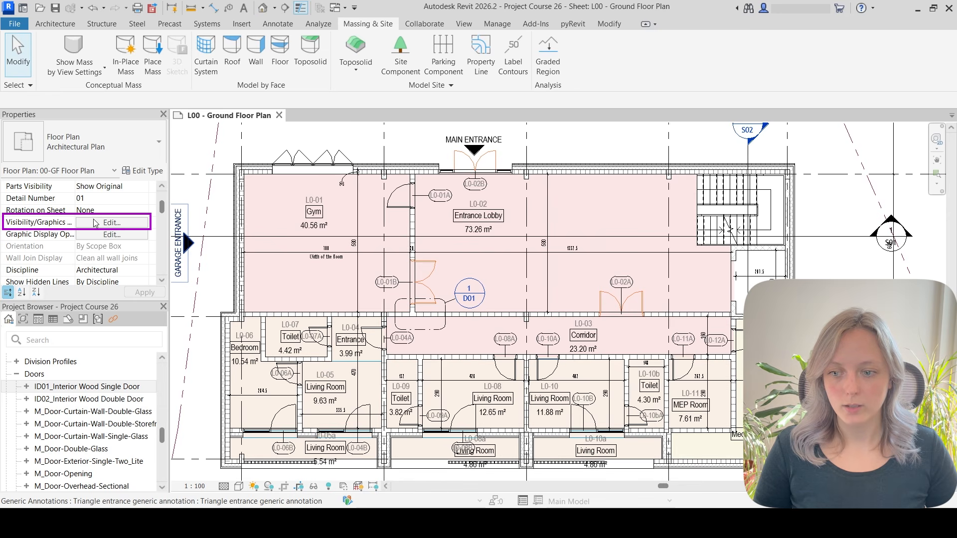
pyautogui.click(95, 223)
pyautogui.click(405, 122)
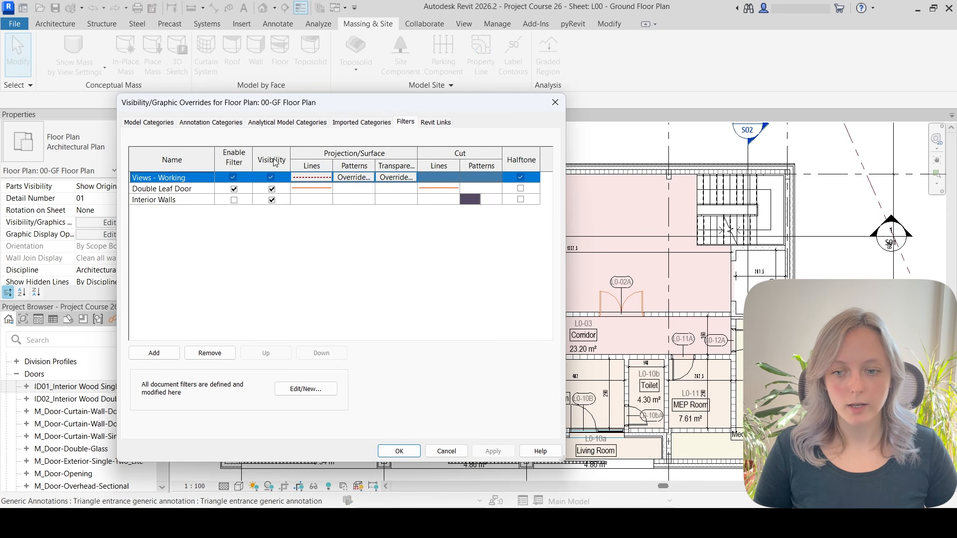
pyautogui.click(145, 189)
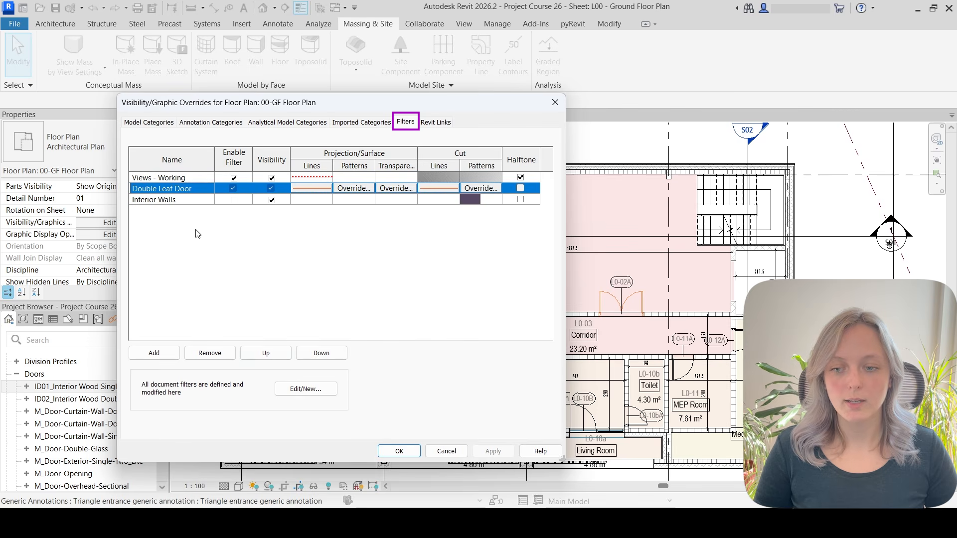
pyautogui.click(303, 393)
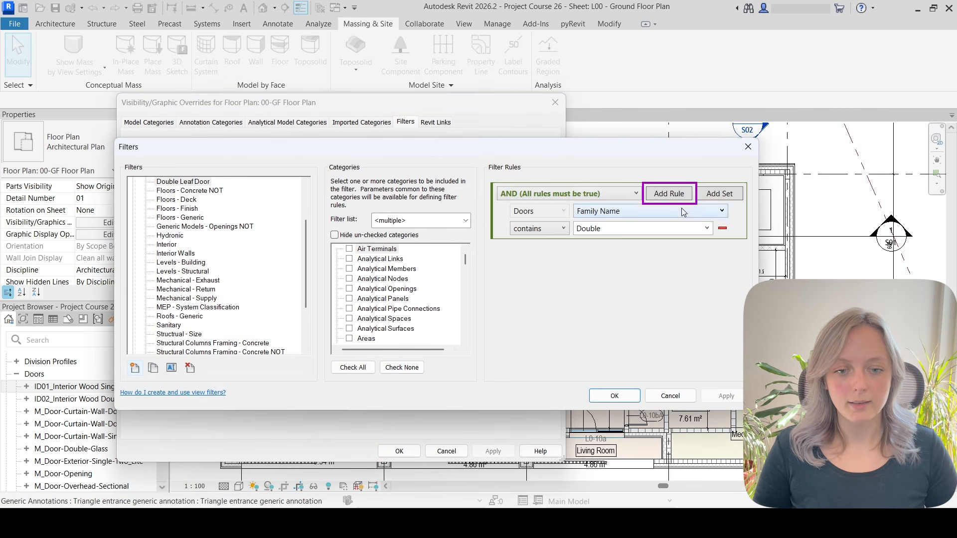
pyautogui.click(684, 198)
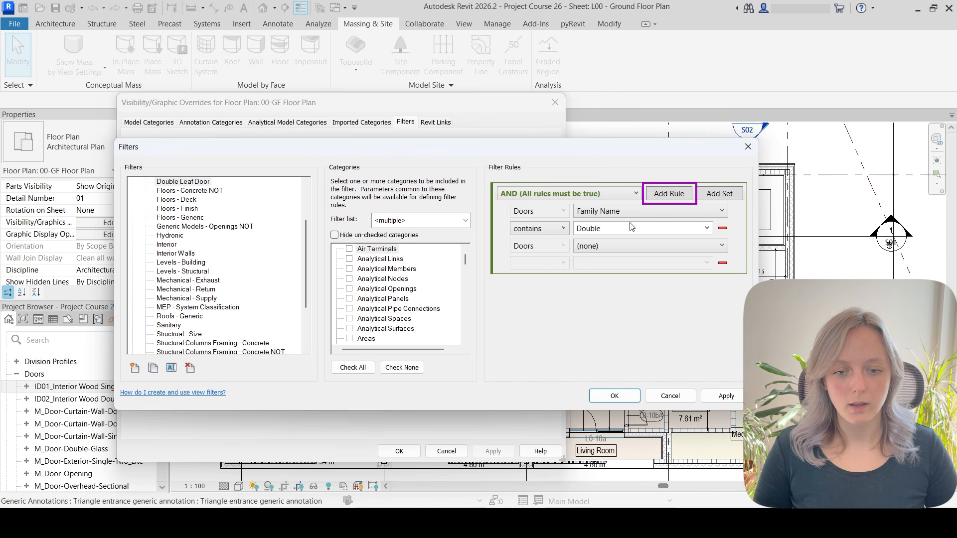
pyautogui.click(593, 246)
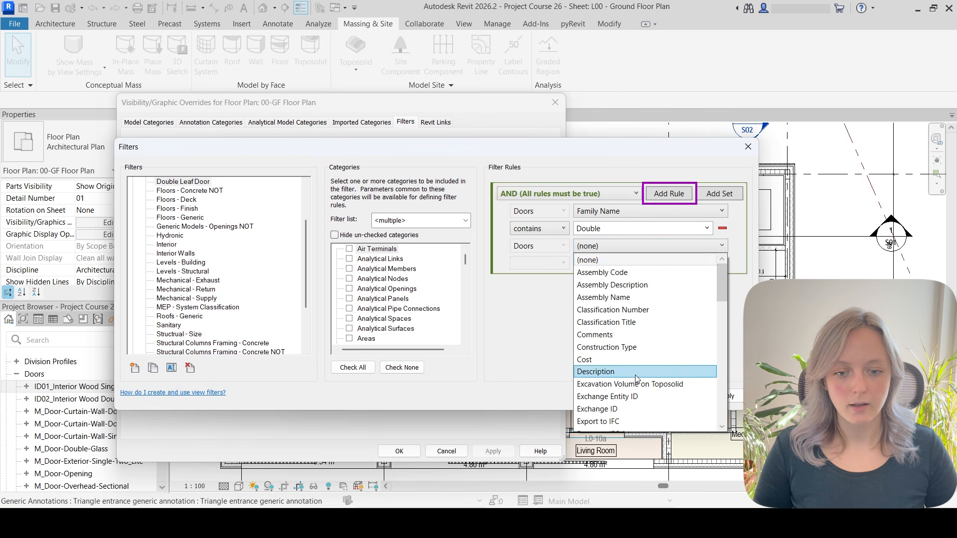
pyautogui.scroll(-2, 635, 384)
pyautogui.scroll(-3, 630, 405)
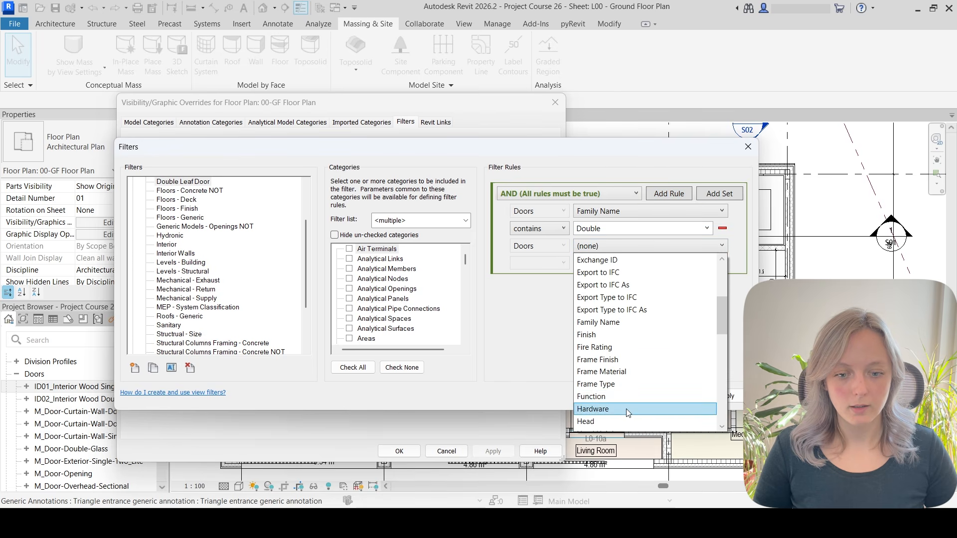
pyautogui.click(606, 394)
# Set the Function rule to equals Interior and confirm the filter and view settings.
pyautogui.click(533, 264)
pyautogui.click(532, 277)
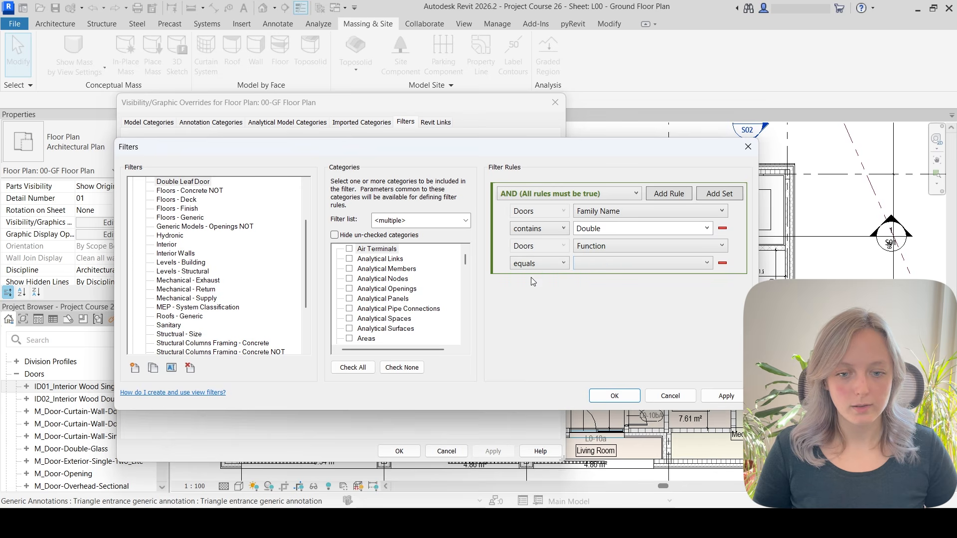
pyautogui.click(604, 264)
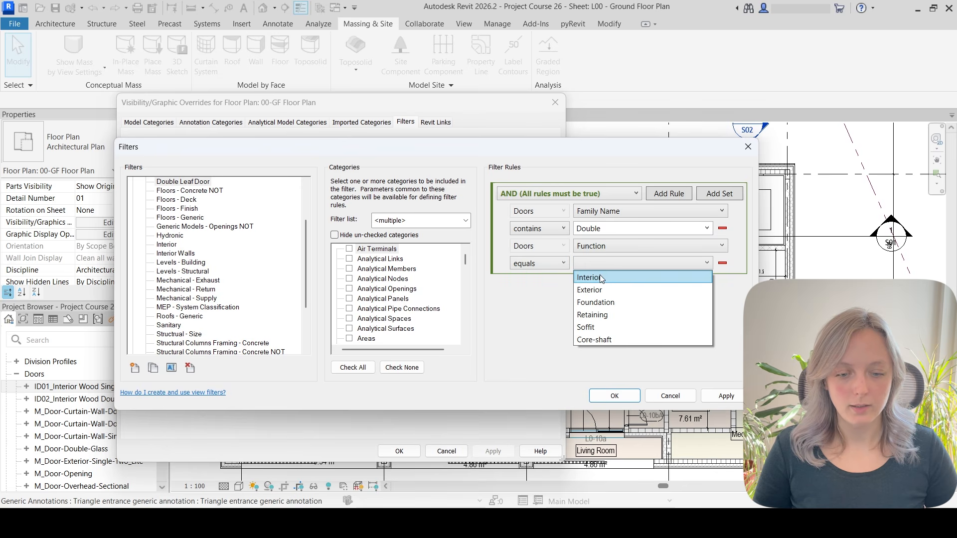
pyautogui.click(602, 278)
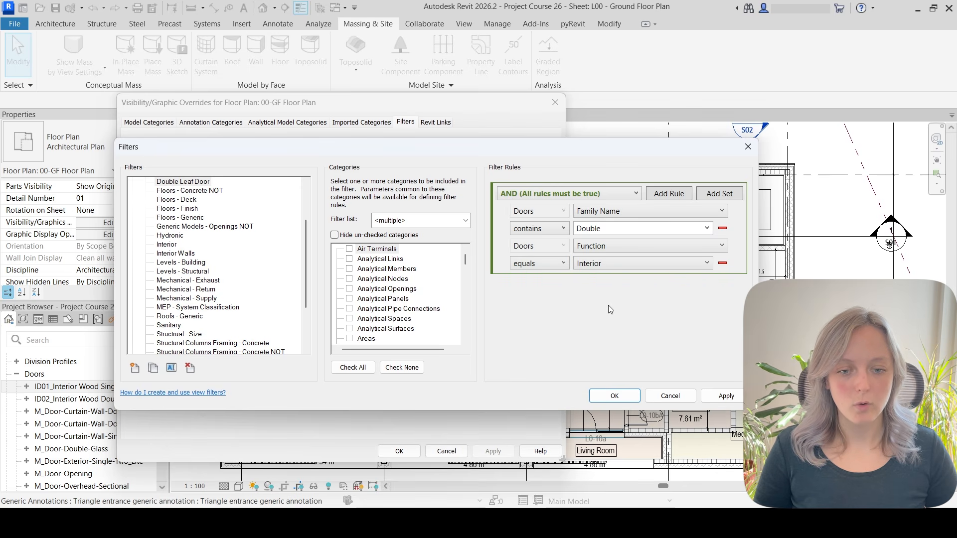
pyautogui.click(617, 397)
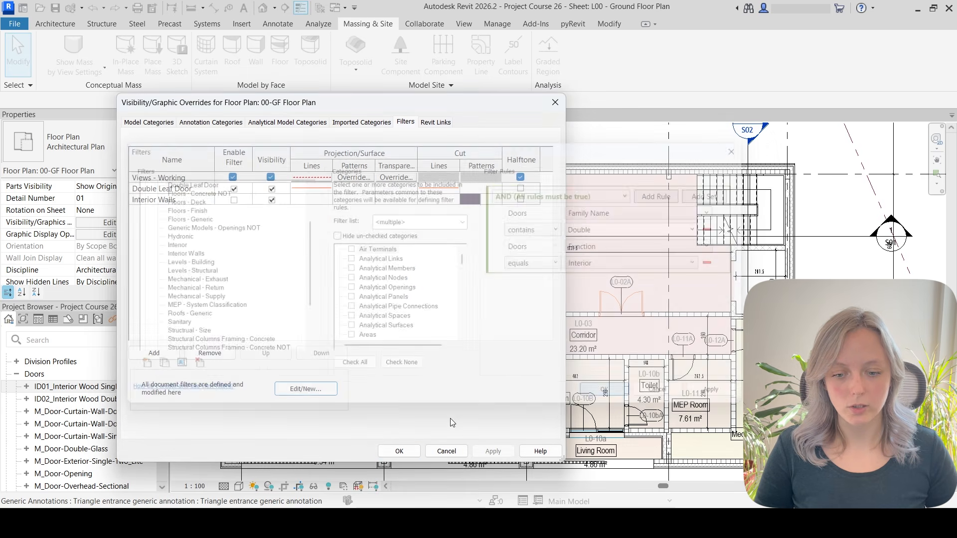
pyautogui.click(402, 453)
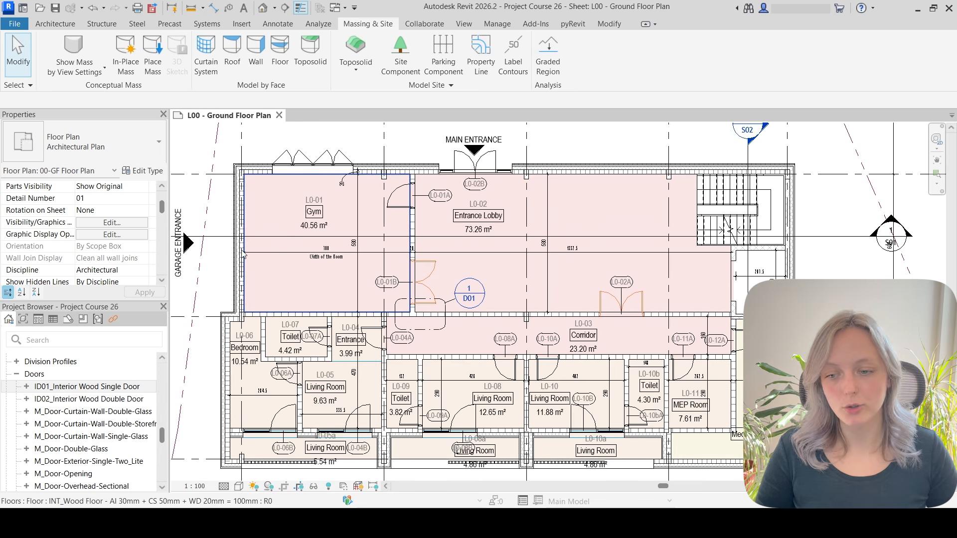
# Change the Double Leaf Door filter's rule logic to OR (Any rule may be true).
pyautogui.click(111, 222)
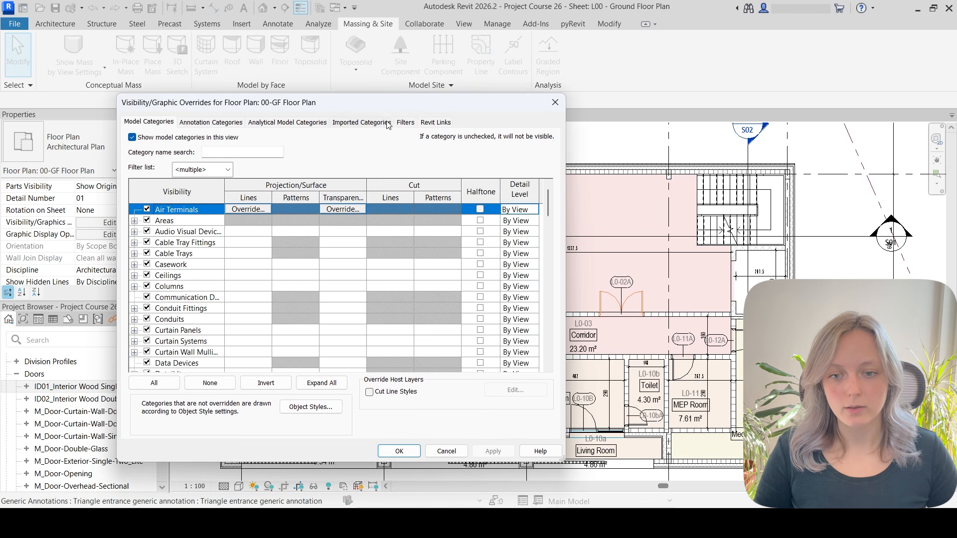
pyautogui.click(405, 122)
pyautogui.click(313, 390)
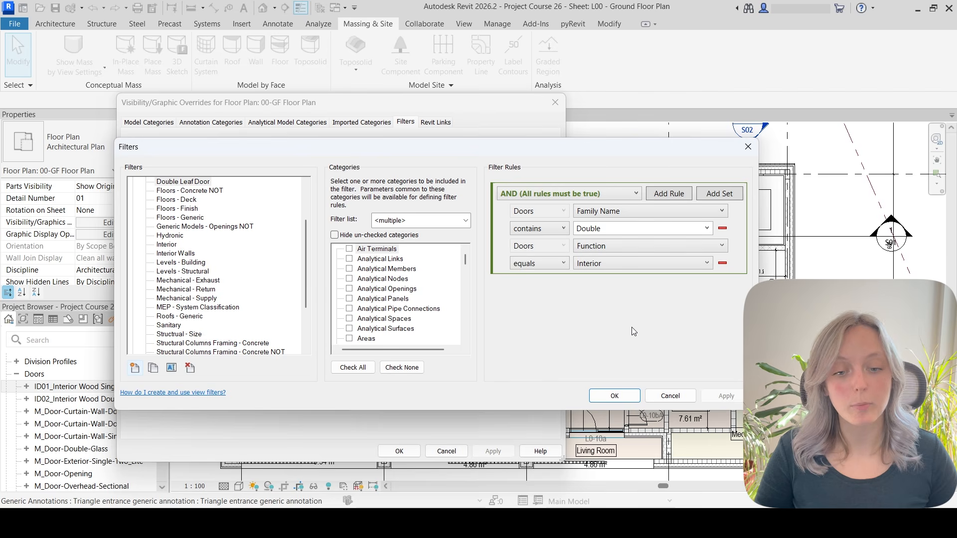
pyautogui.doubleClick(615, 230)
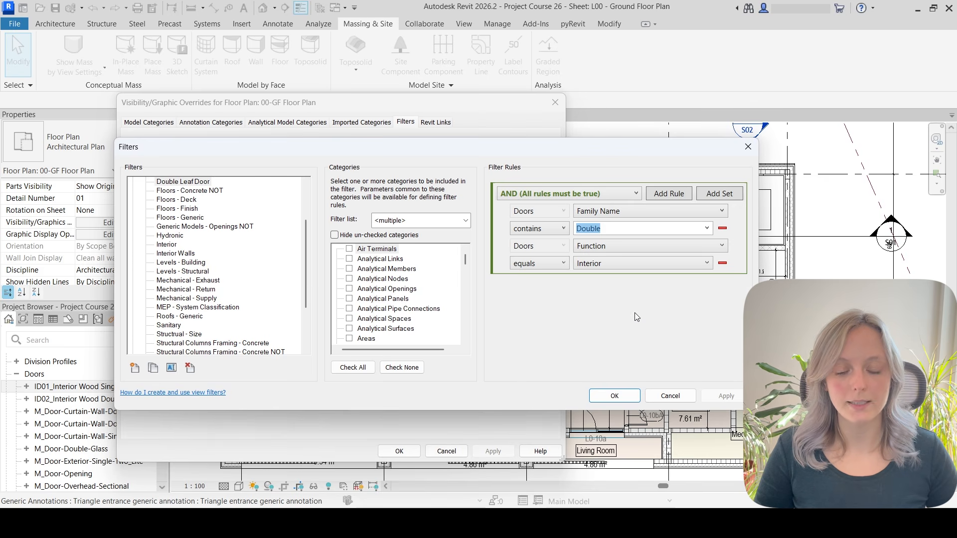
pyautogui.click(603, 194)
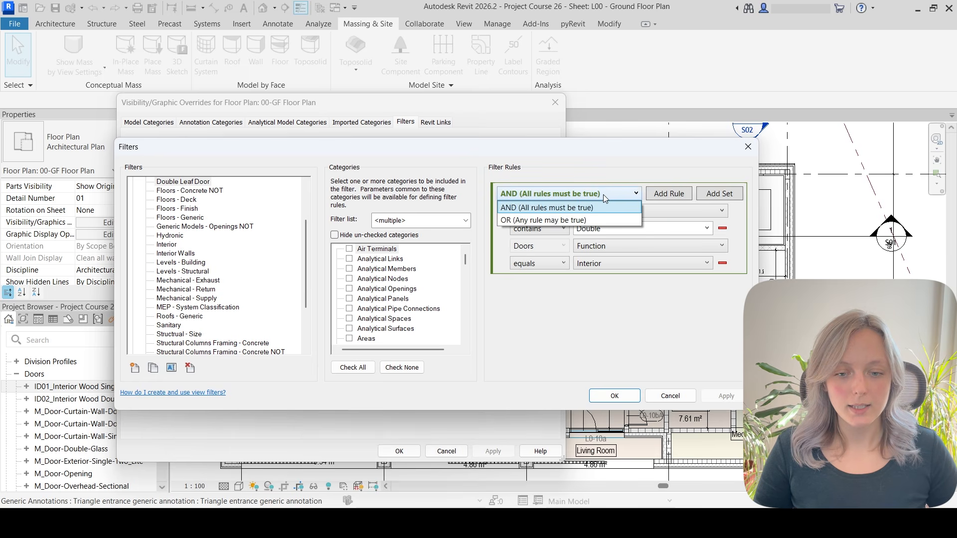
pyautogui.click(583, 221)
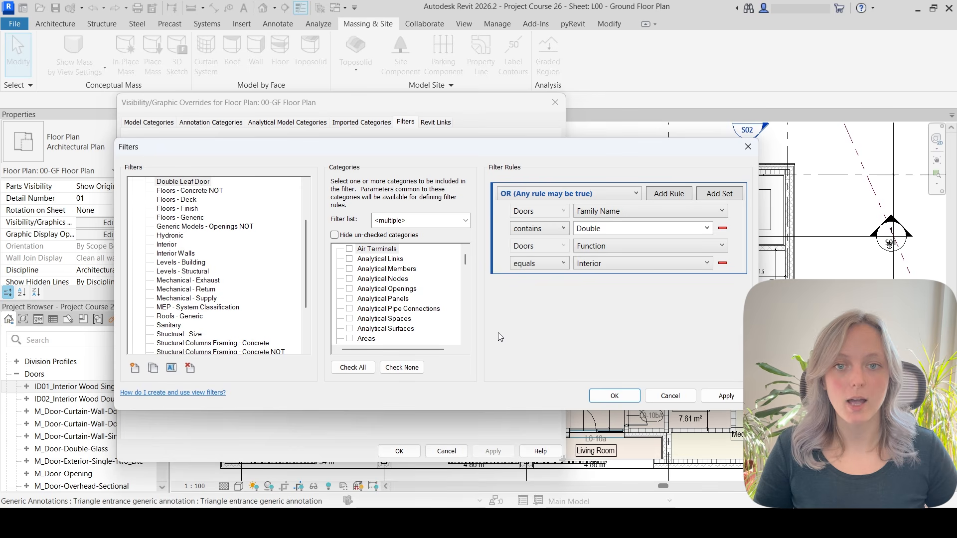
# Confirm the Double Leaf Door filter changes and close the visibility overrides dialog.
pyautogui.click(615, 396)
pyautogui.click(398, 453)
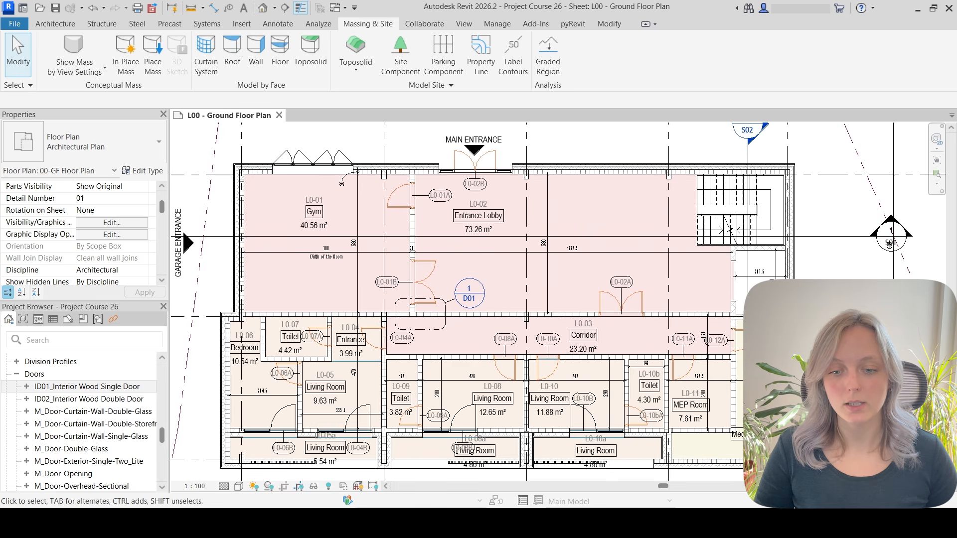
# Open the Interior Walls filter's rules from the view's filter overrides and inspect its rule logic options.
pyautogui.click(127, 223)
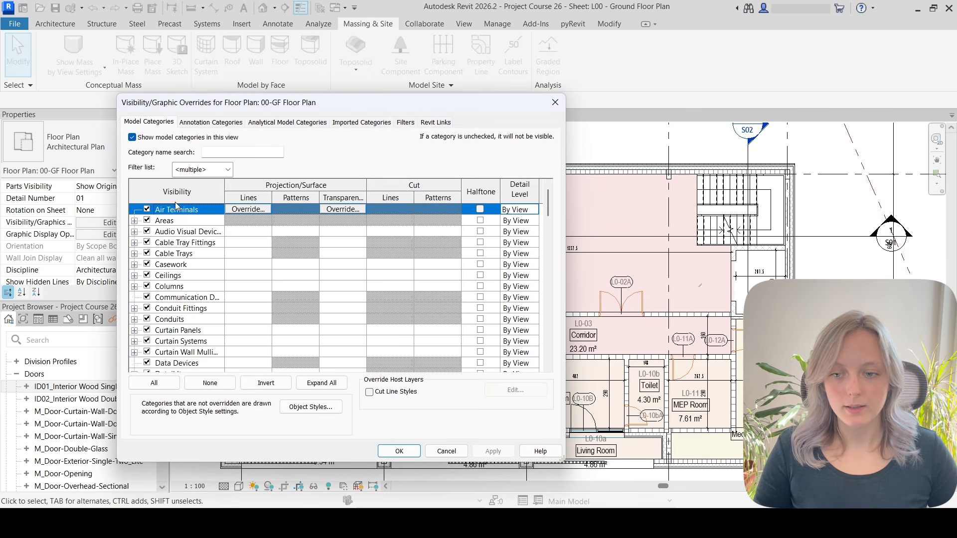
pyautogui.click(406, 122)
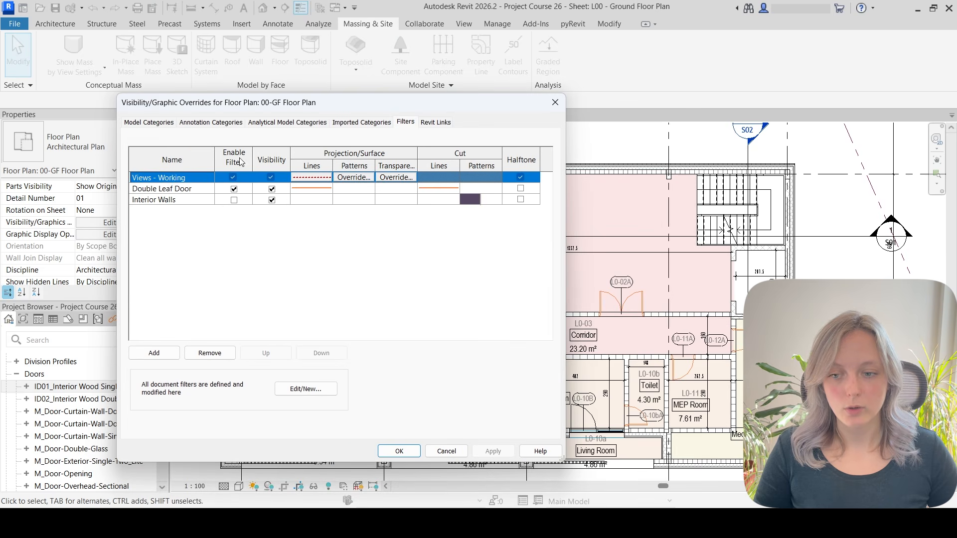
pyautogui.click(172, 199)
pyautogui.click(298, 390)
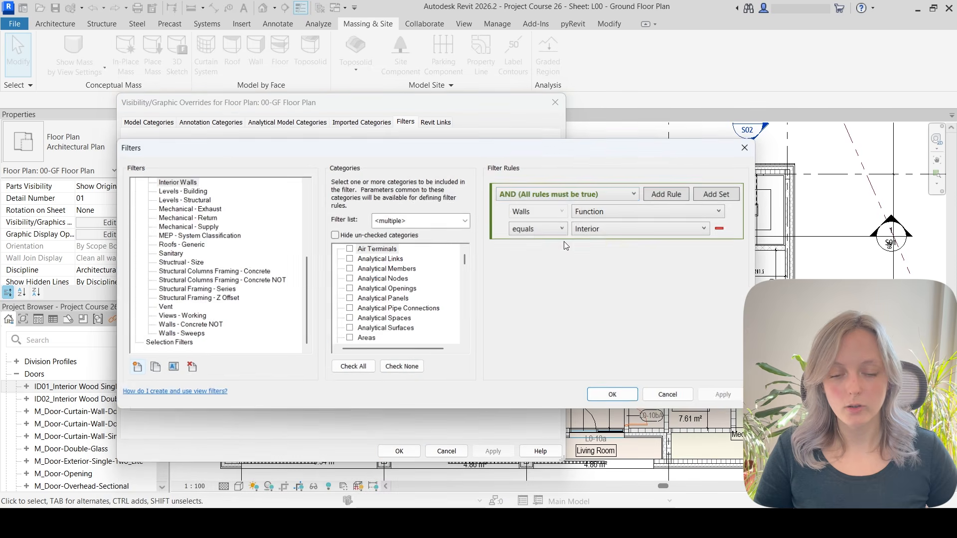
pyautogui.click(573, 195)
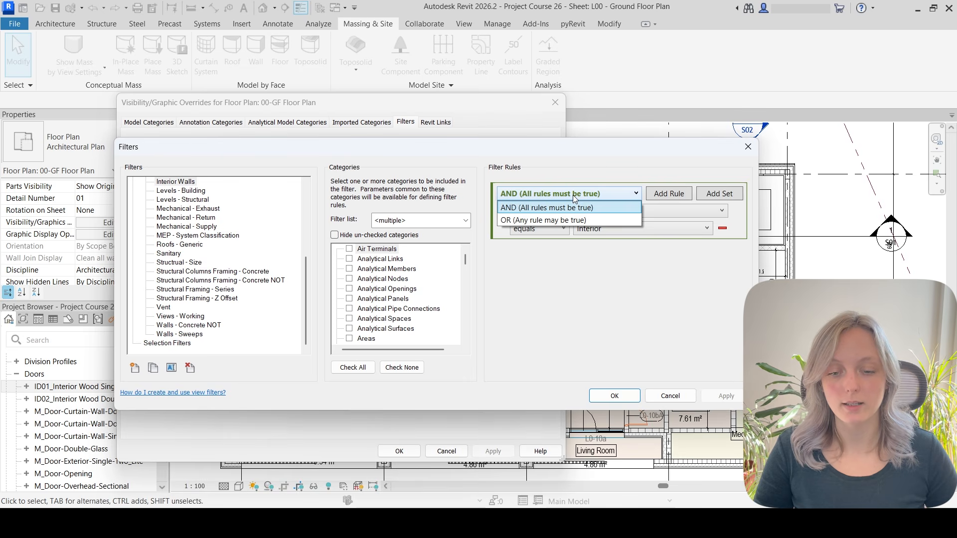
pyautogui.click(575, 199)
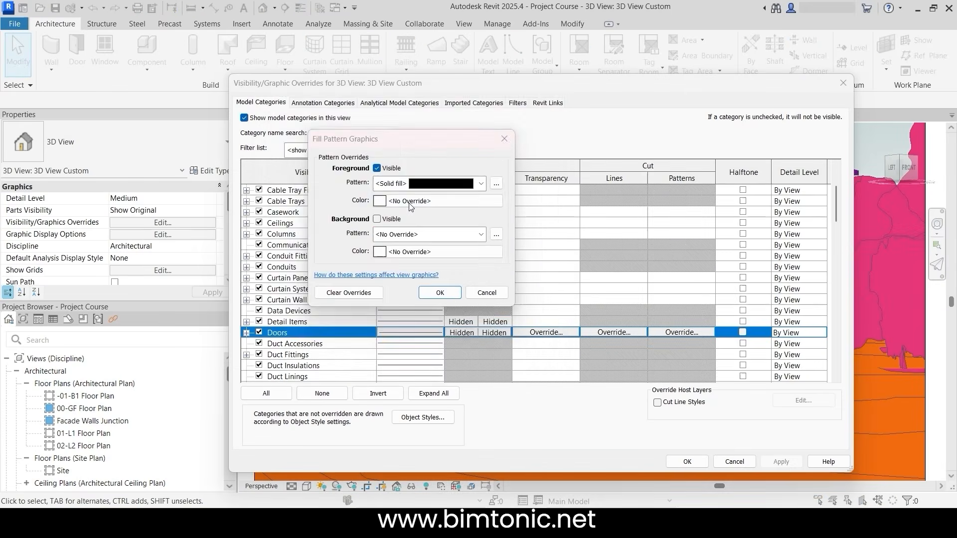
pyautogui.click(410, 201)
pyautogui.click(333, 218)
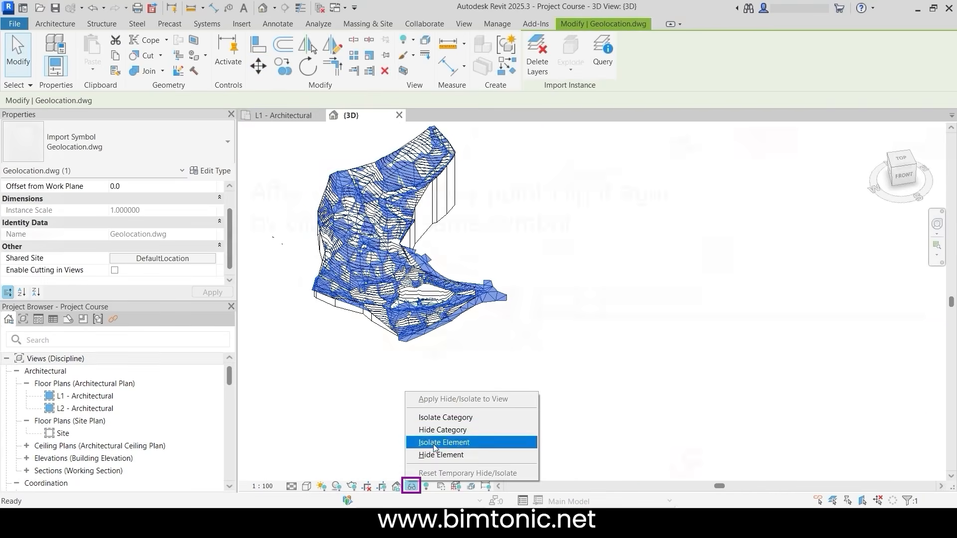
pyautogui.click(456, 455)
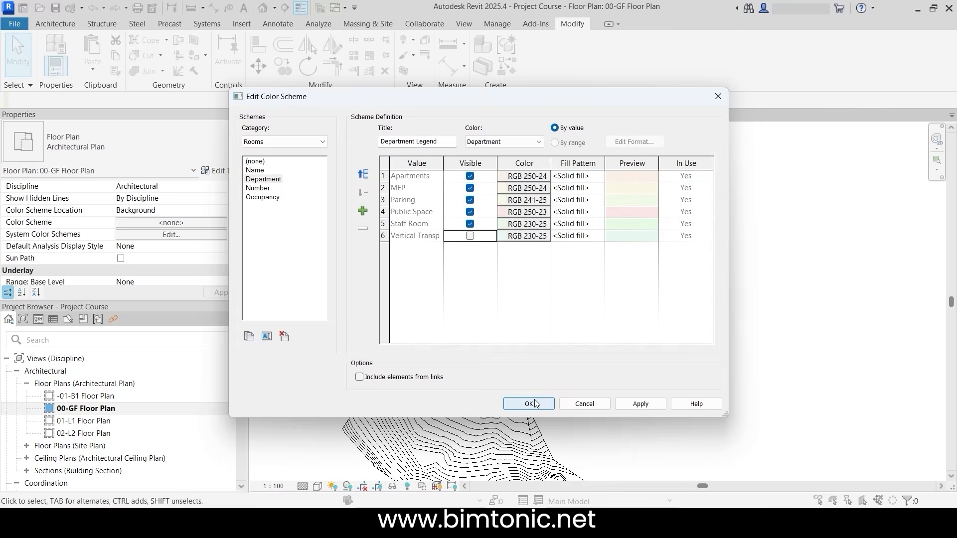
pyautogui.click(529, 404)
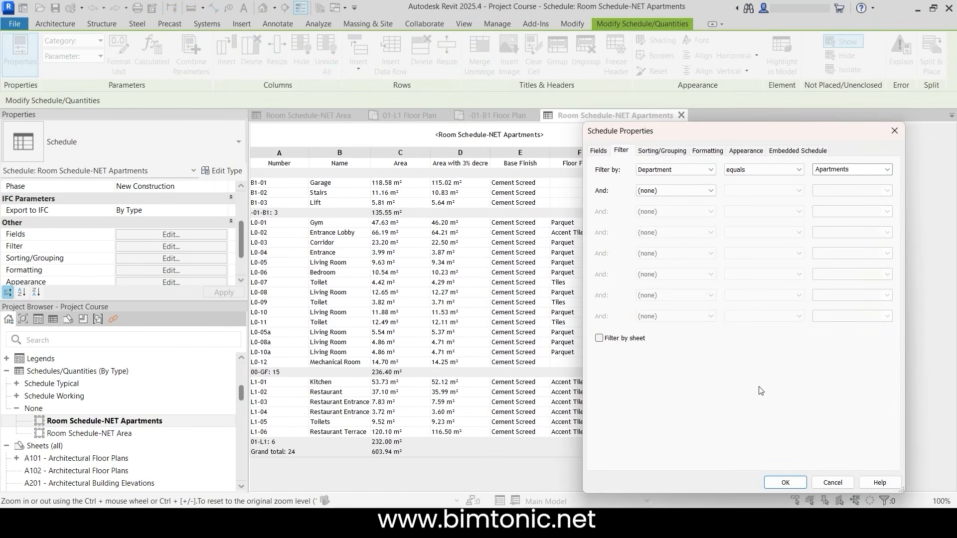
pyautogui.click(785, 482)
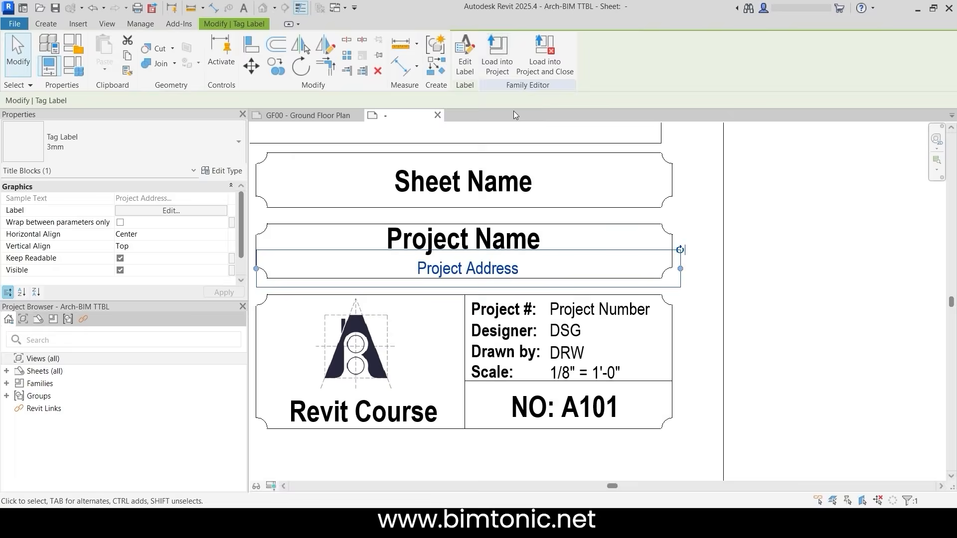
pyautogui.click(496, 60)
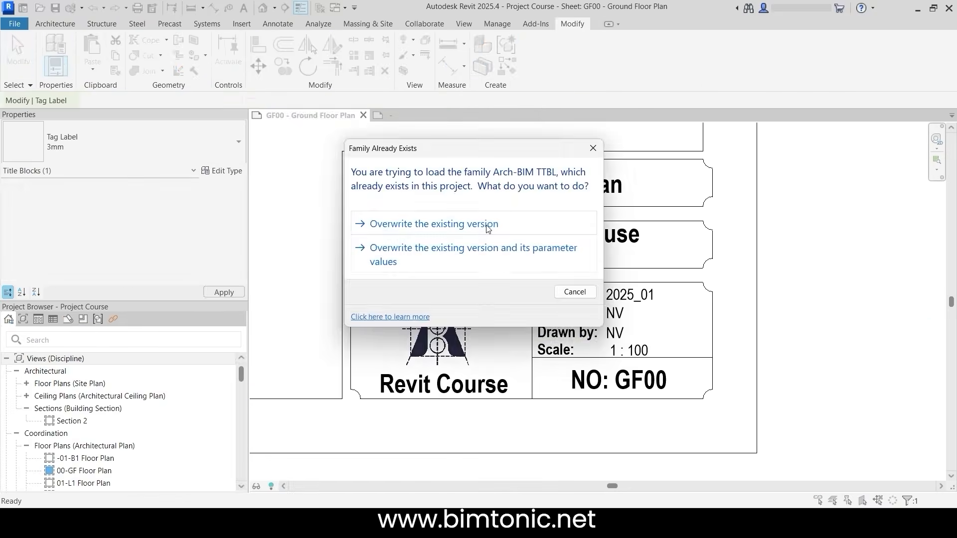
pyautogui.click(487, 229)
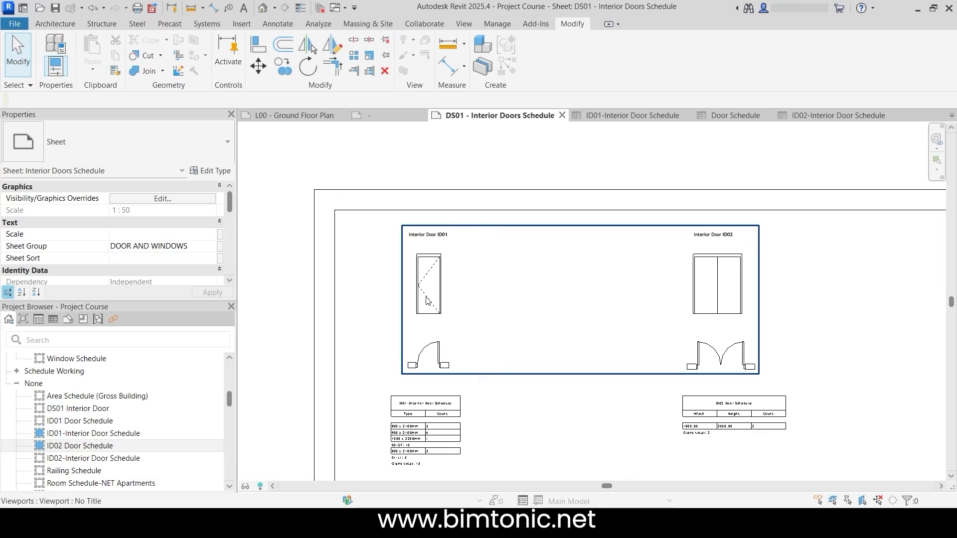
pyautogui.doubleClick(426, 299)
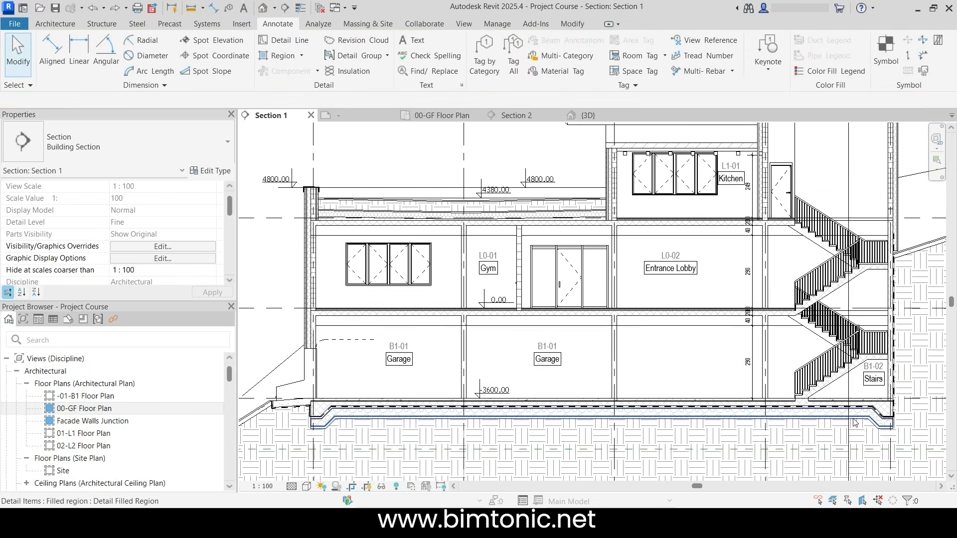
pyautogui.scroll(5, 730, 435)
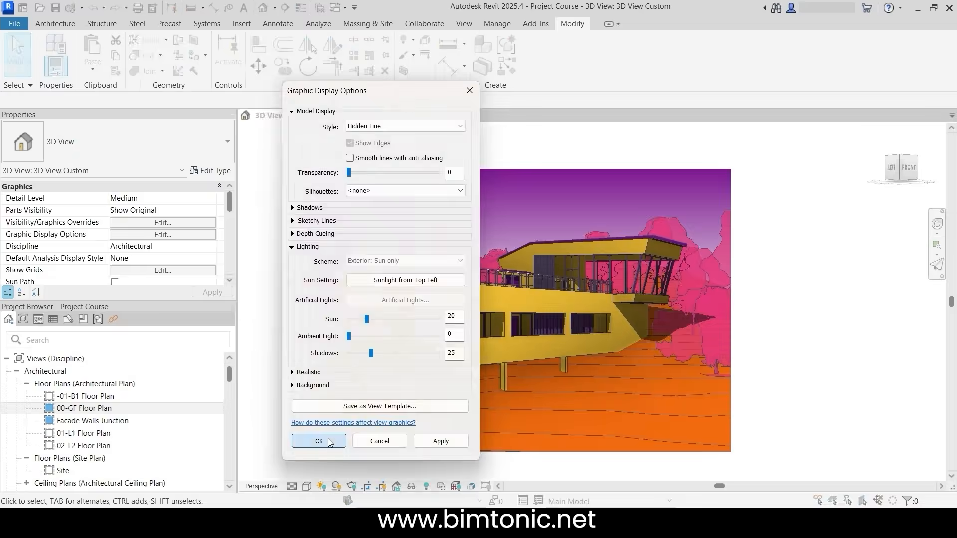
pyautogui.click(305, 440)
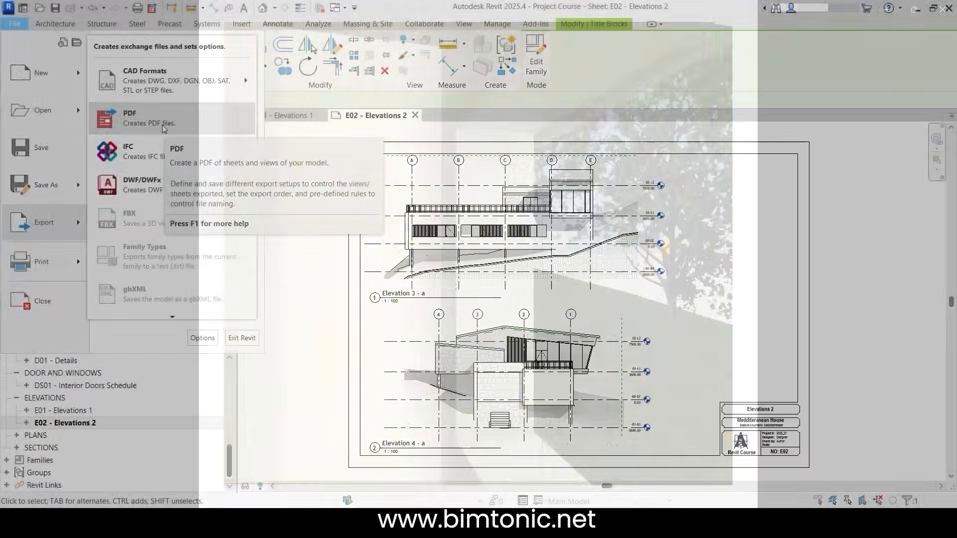
pyautogui.click(171, 145)
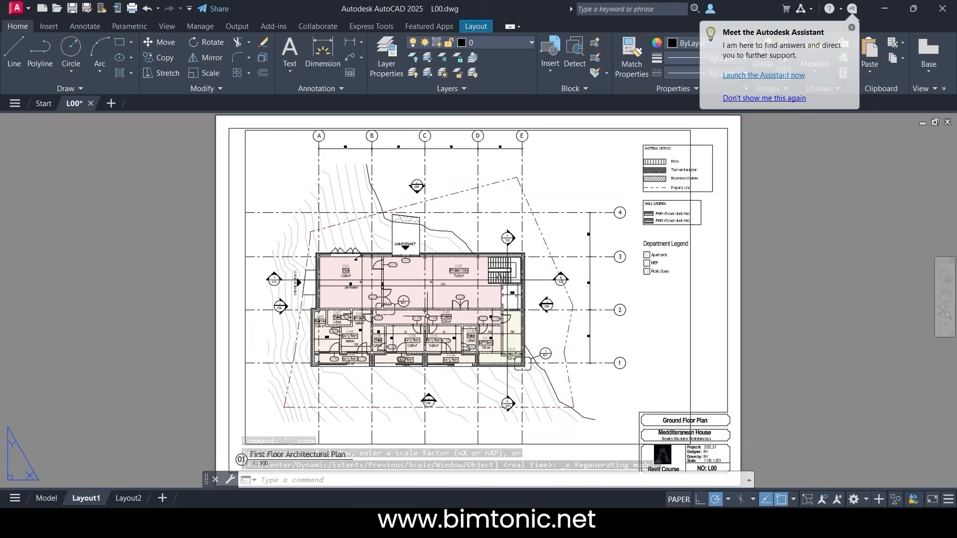
pyautogui.scroll(3, 498, 249)
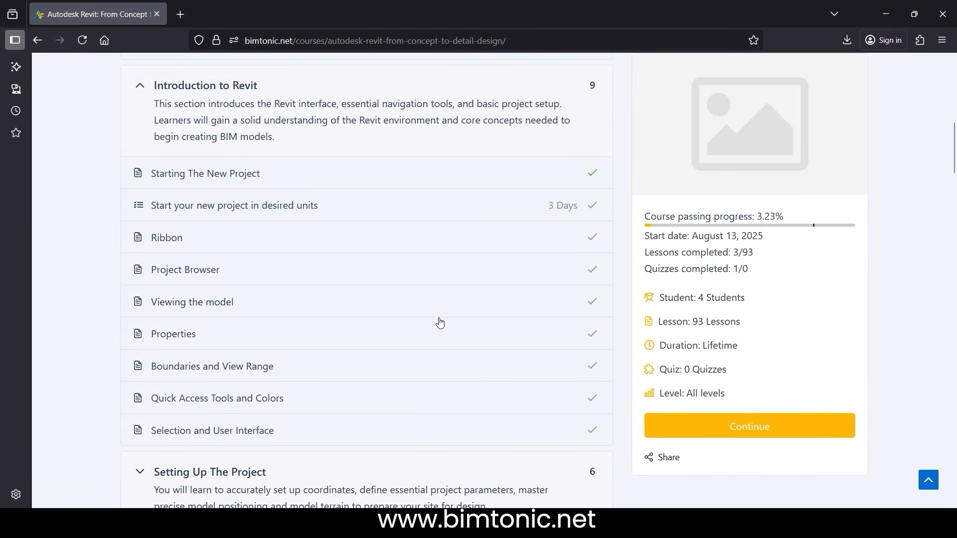
pyautogui.scroll(-10, 440, 323)
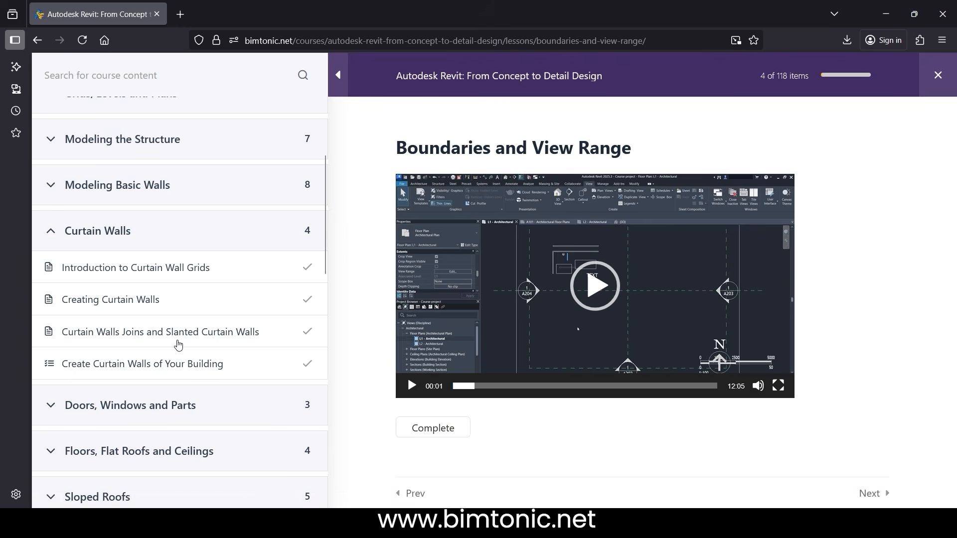
pyautogui.click(178, 332)
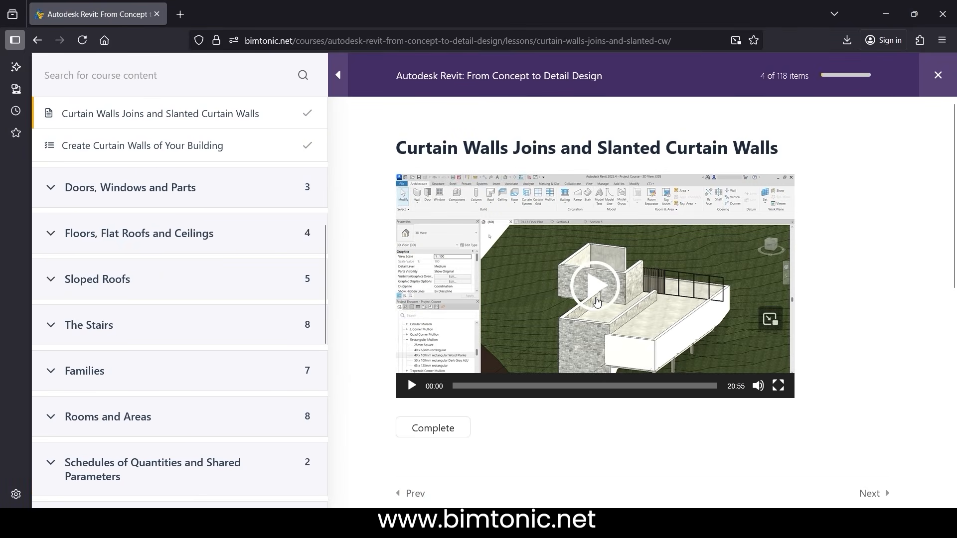
pyautogui.click(596, 299)
pyautogui.click(421, 428)
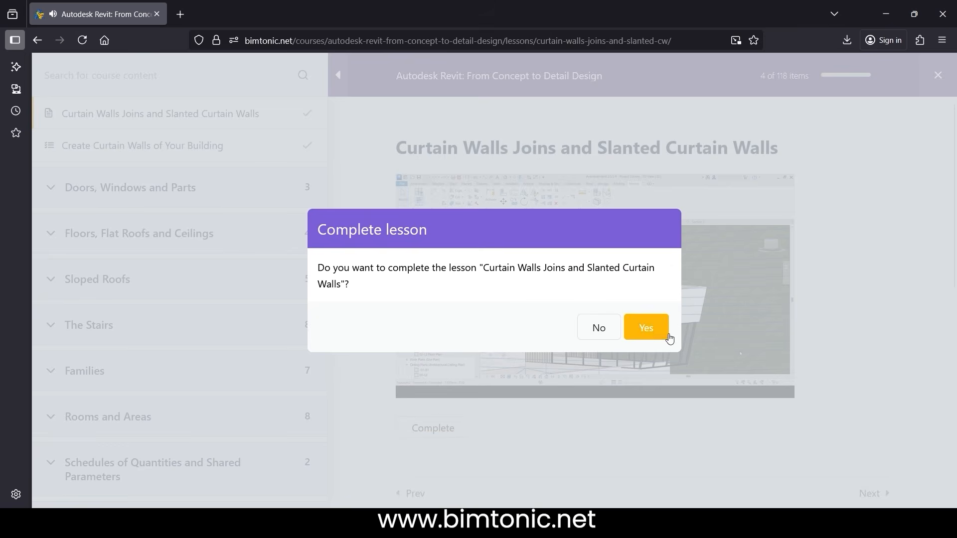
pyautogui.click(645, 327)
pyautogui.click(471, 318)
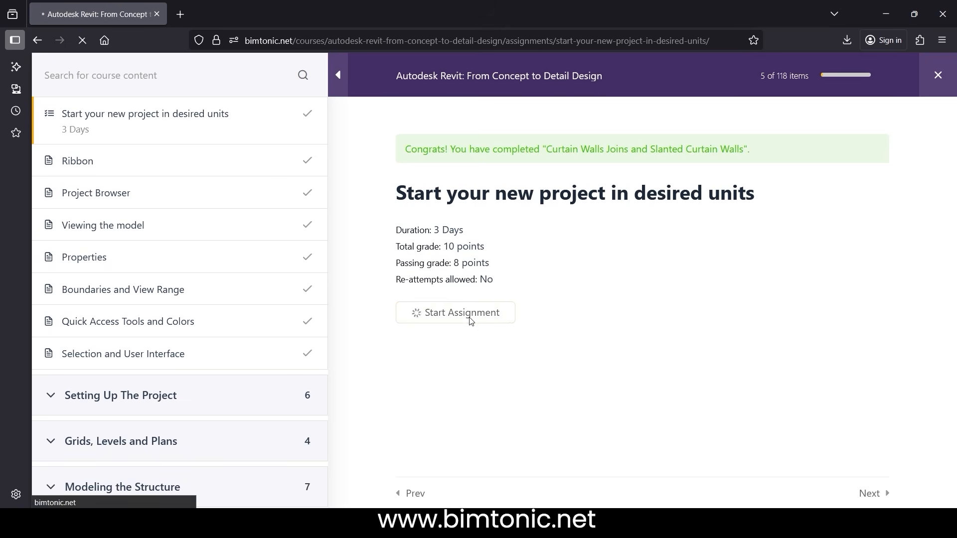
pyautogui.scroll(-10, 471, 320)
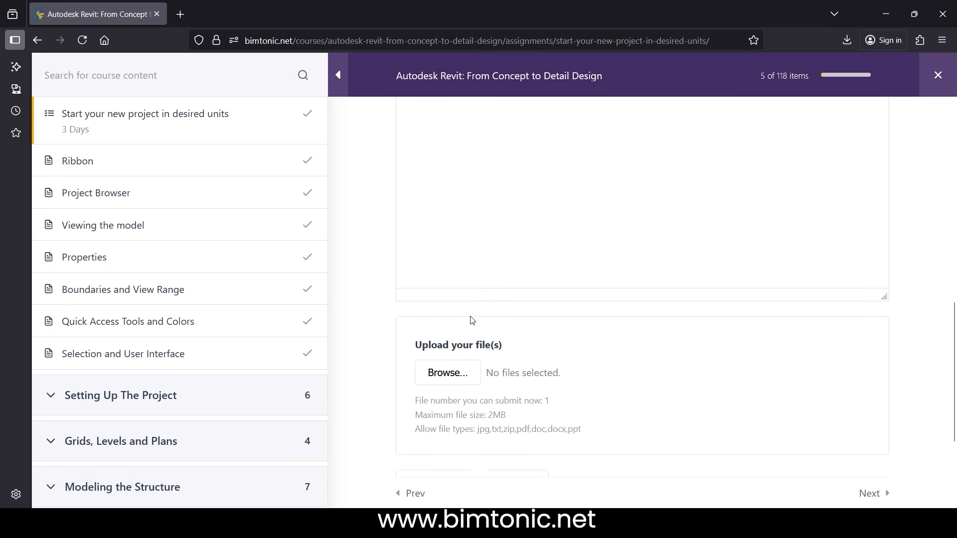